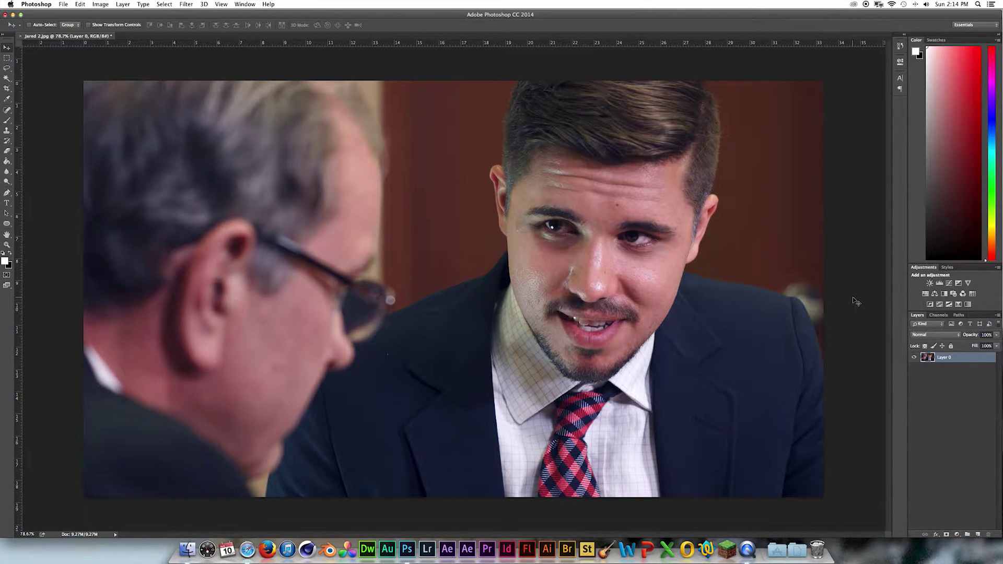
Trace a Pen tool path along the younger man's jacket shoulder, from the image's right border up to his neck
click(7, 193)
scroll(852, 468, up, 5)
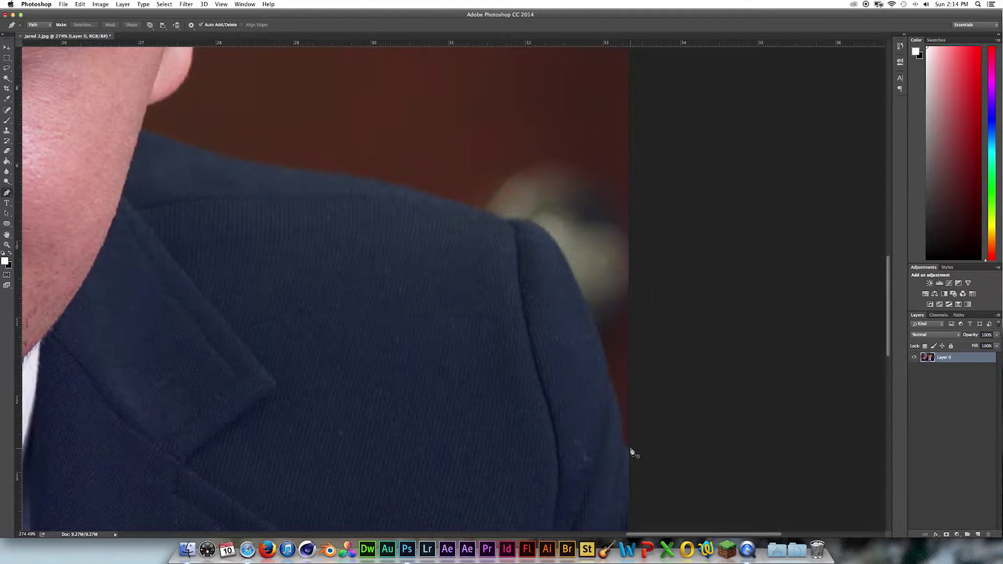
click(620, 410)
click(609, 365)
click(586, 300)
click(564, 254)
click(550, 232)
click(533, 221)
click(516, 216)
click(503, 216)
click(484, 210)
click(449, 198)
click(411, 186)
click(356, 177)
click(322, 174)
click(290, 169)
click(265, 165)
click(235, 158)
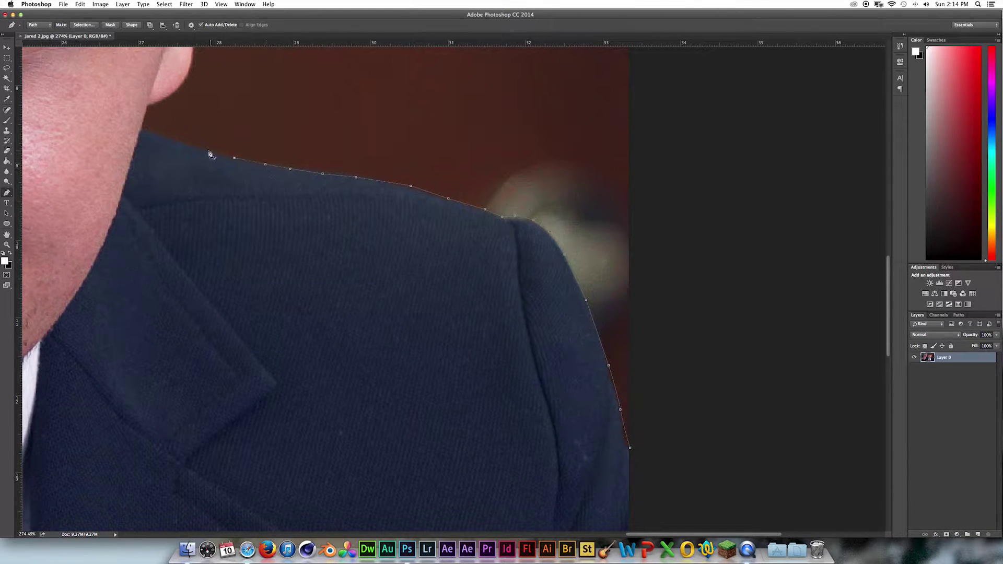
click(195, 147)
click(173, 139)
click(146, 130)
click(142, 128)
Continue the path around the outer edge of the ear on the image's right side
click(148, 104)
scroll(278, 253, up, 6)
scroll(278, 253, left, 3)
drag(273, 238, 296, 169)
drag(303, 166, 281, 253)
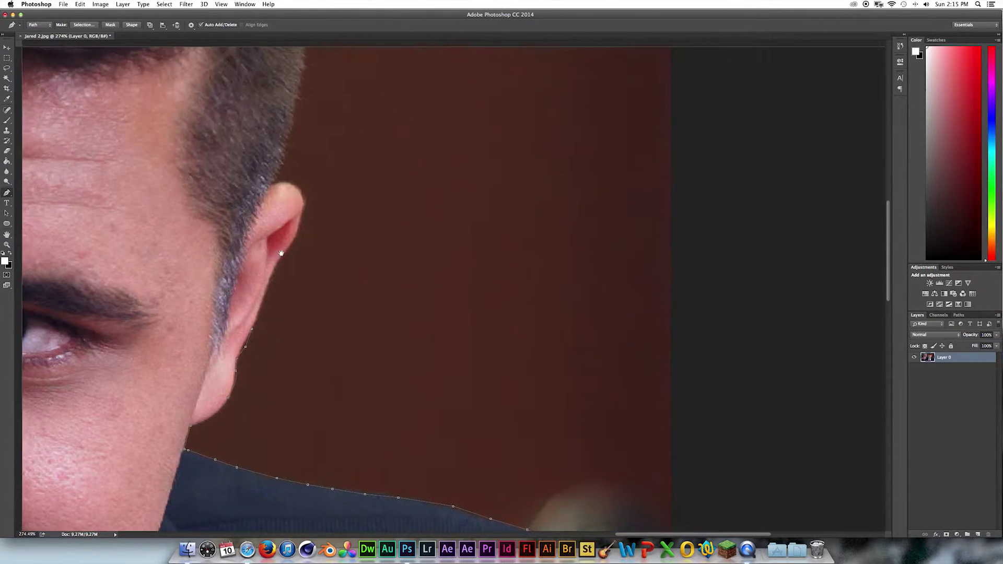
key(super+r)
click(261, 305)
click(268, 283)
click(275, 267)
click(287, 250)
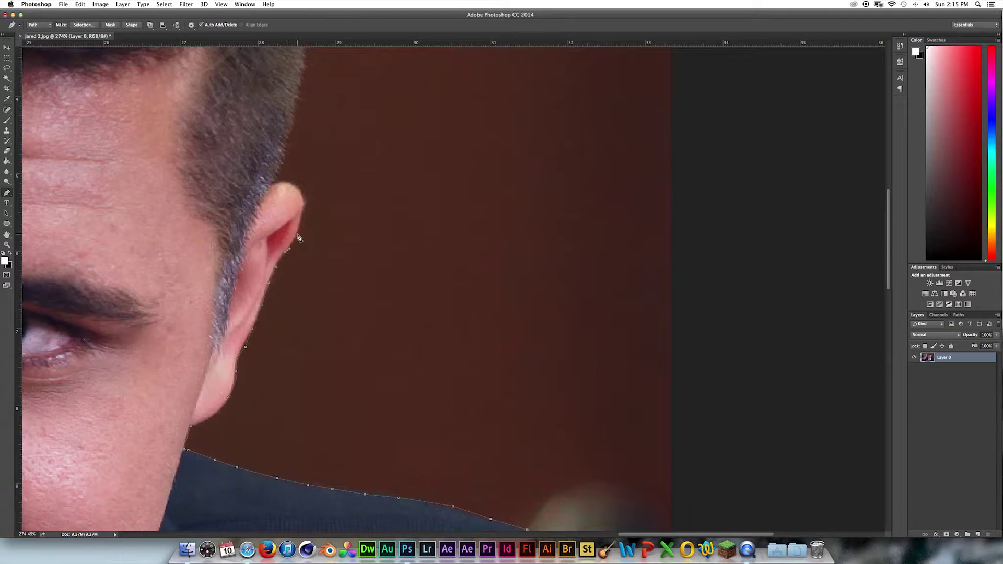
click(297, 234)
click(302, 222)
click(301, 190)
click(293, 181)
click(280, 181)
Extend the path up the side of the hair from the ear toward the top of the head
scroll(293, 316, up, 10)
click(273, 475)
click(283, 443)
click(289, 416)
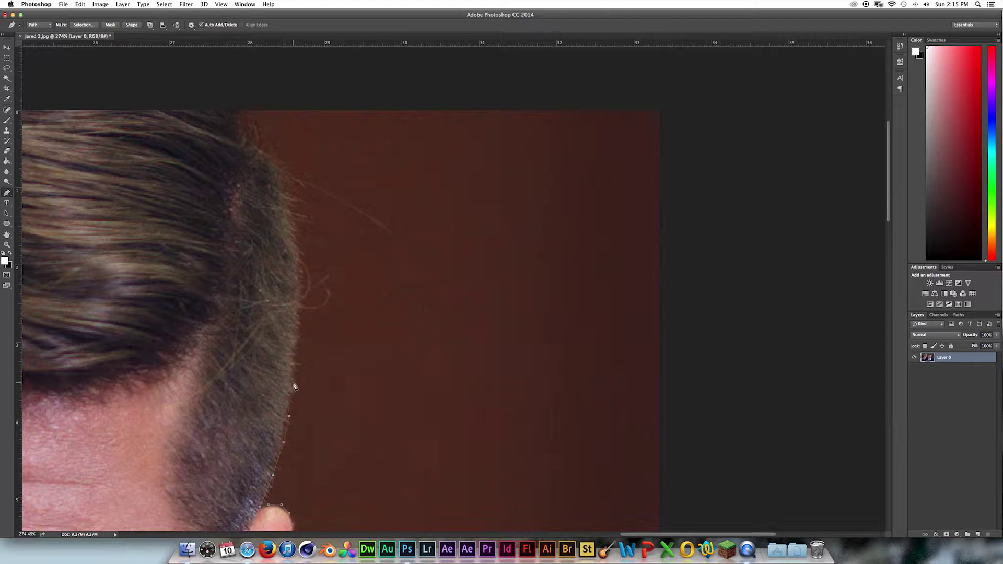
click(293, 379)
click(295, 345)
click(299, 319)
click(299, 295)
click(299, 268)
click(295, 235)
click(289, 201)
click(274, 169)
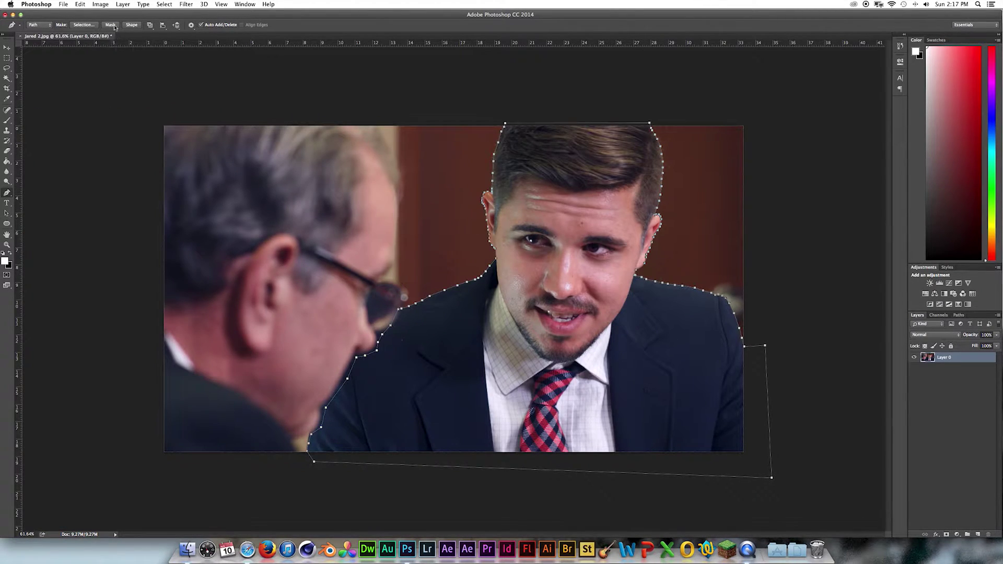
Turn the finished outline path into a mask that isolates the younger man, and leave the Pen tool
click(110, 24)
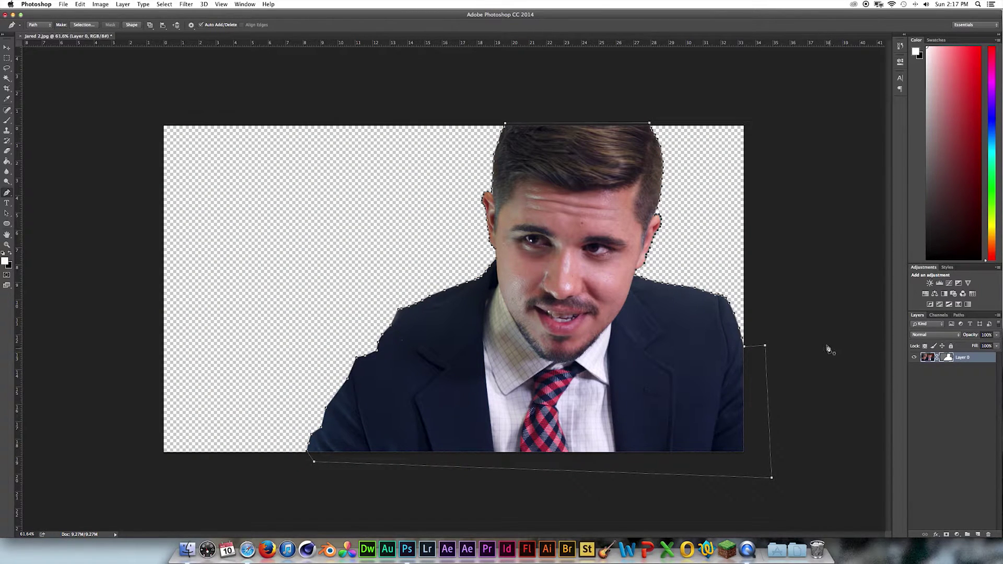
click(7, 47)
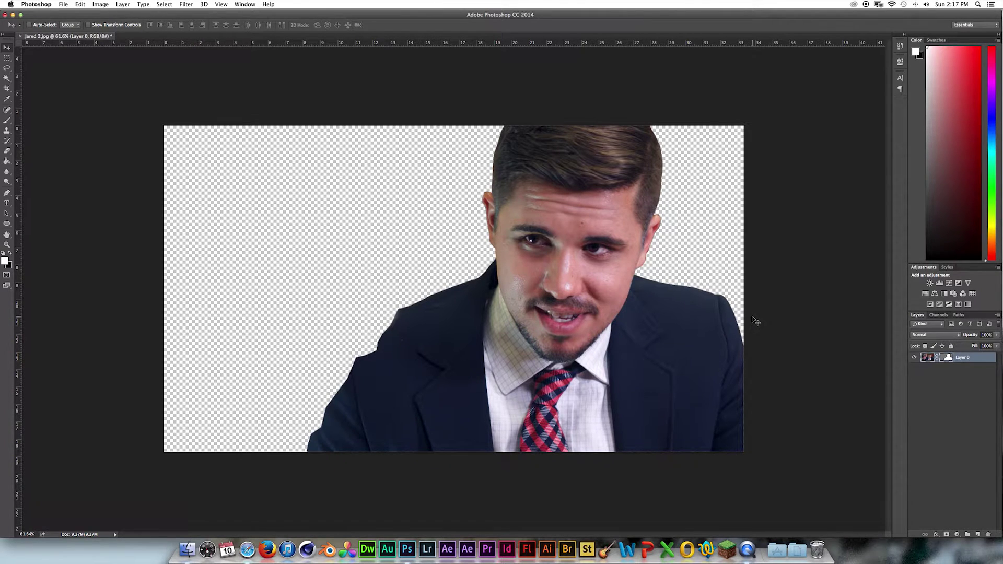
Duplicate the masked layer and hide the original beneath it
key(super+j)
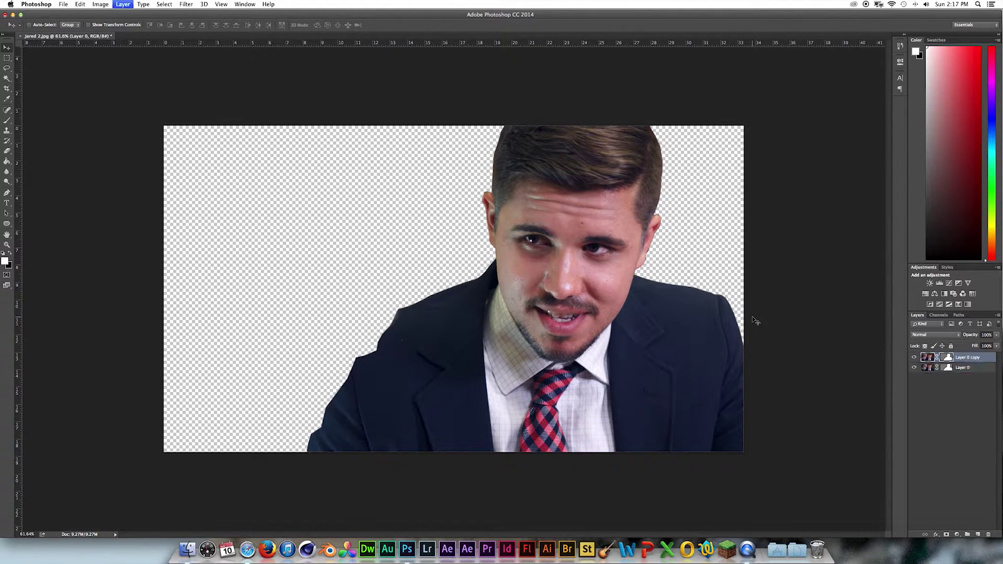
click(914, 368)
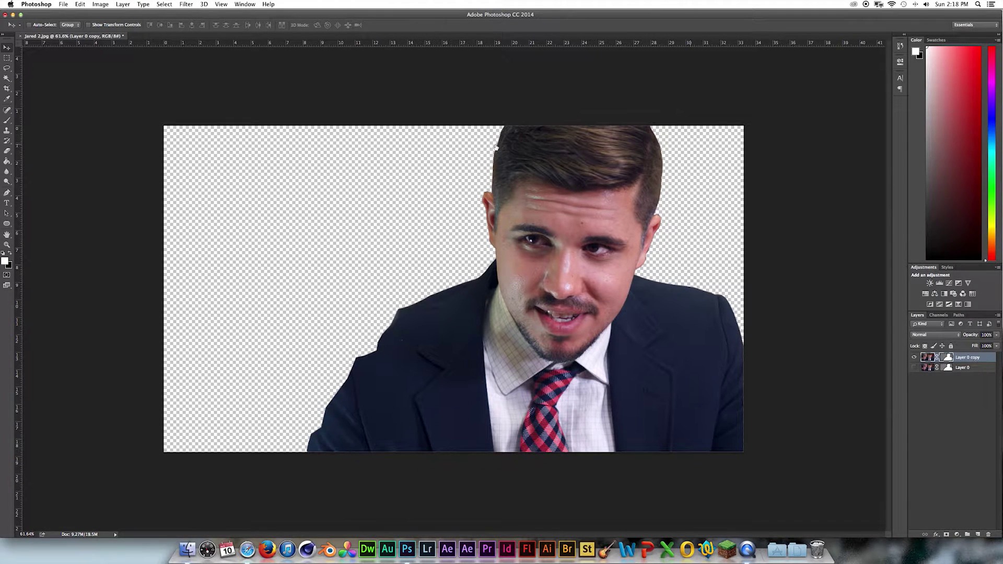
Choose the 2325 splatter brush preset and set its size to 508 px
click(8, 121)
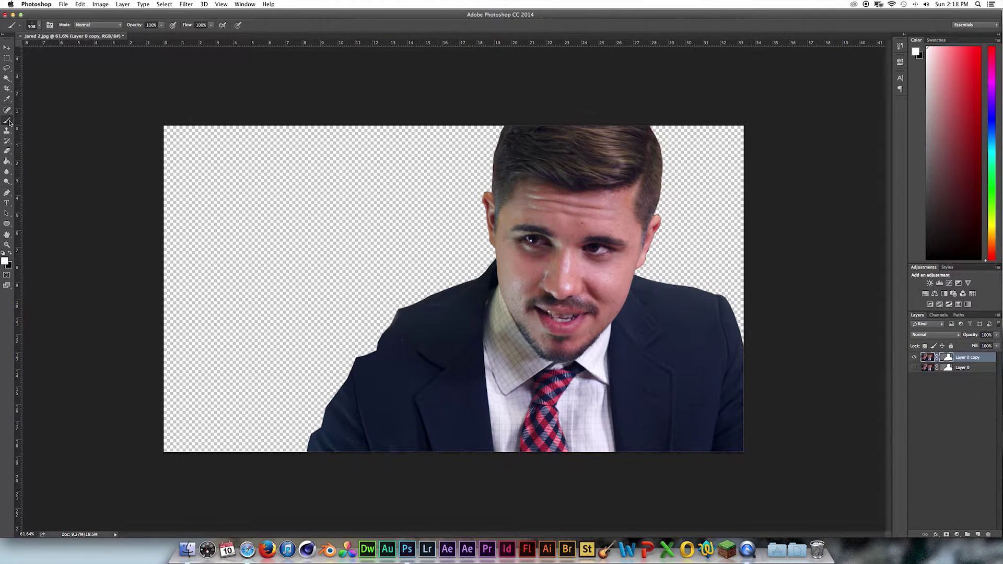
click(41, 26)
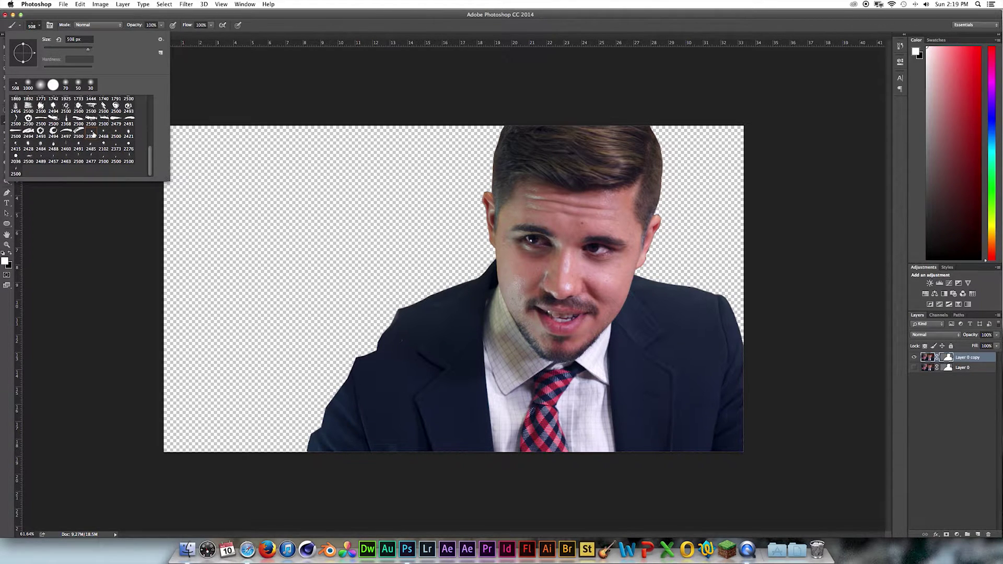
click(92, 134)
drag(89, 50, 89, 51)
key(Return)
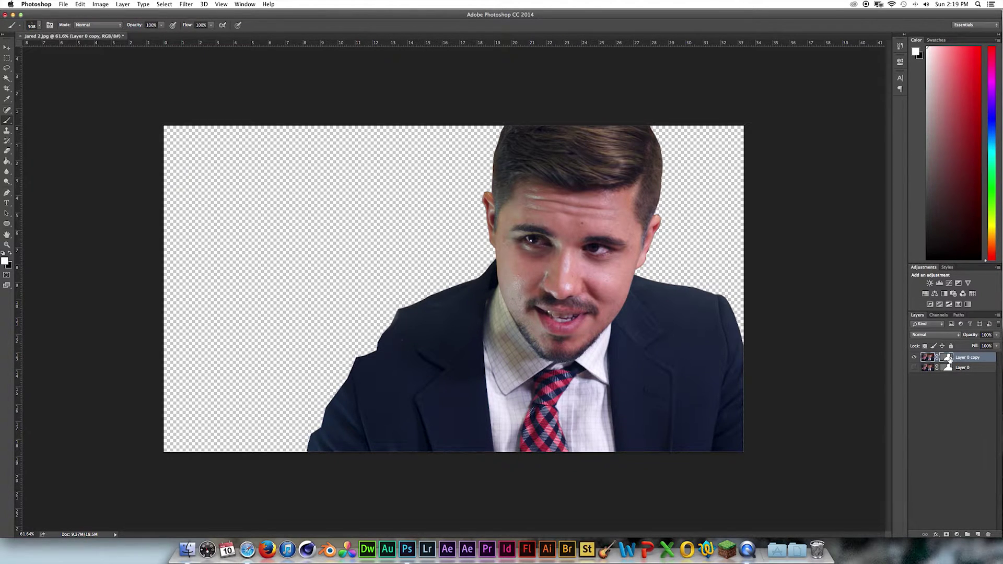
Add a layer mask to the duplicate layer and stamp black splatters along the jacket sleeve and shoulder edge on the image's left side
click(946, 536)
key(x)
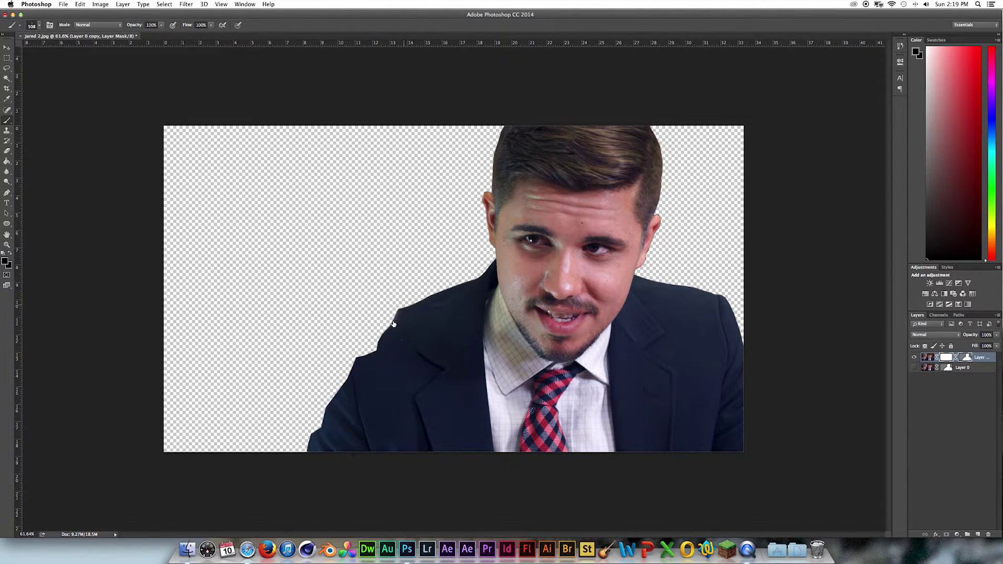
drag(394, 324, 377, 325)
click(333, 398)
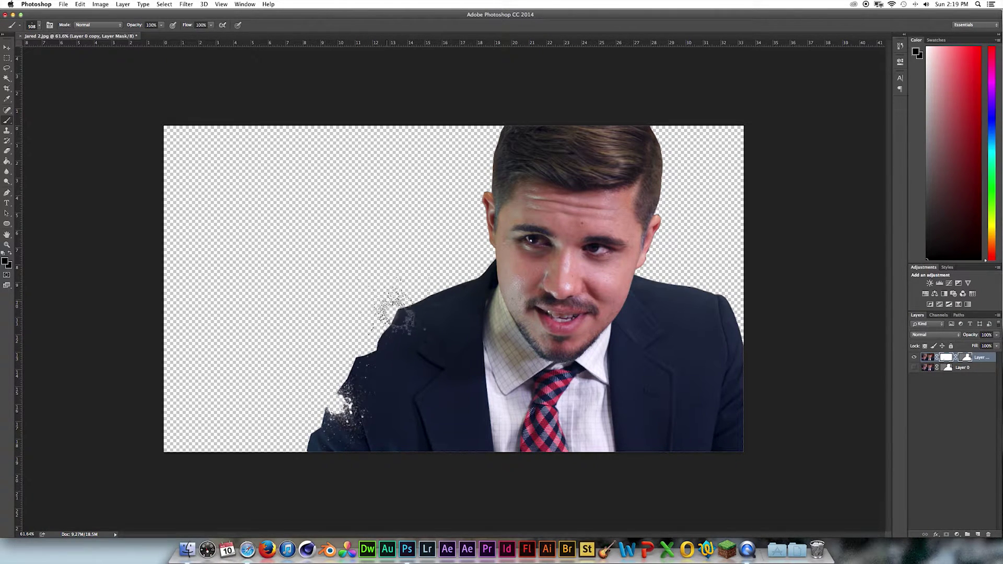
click(387, 321)
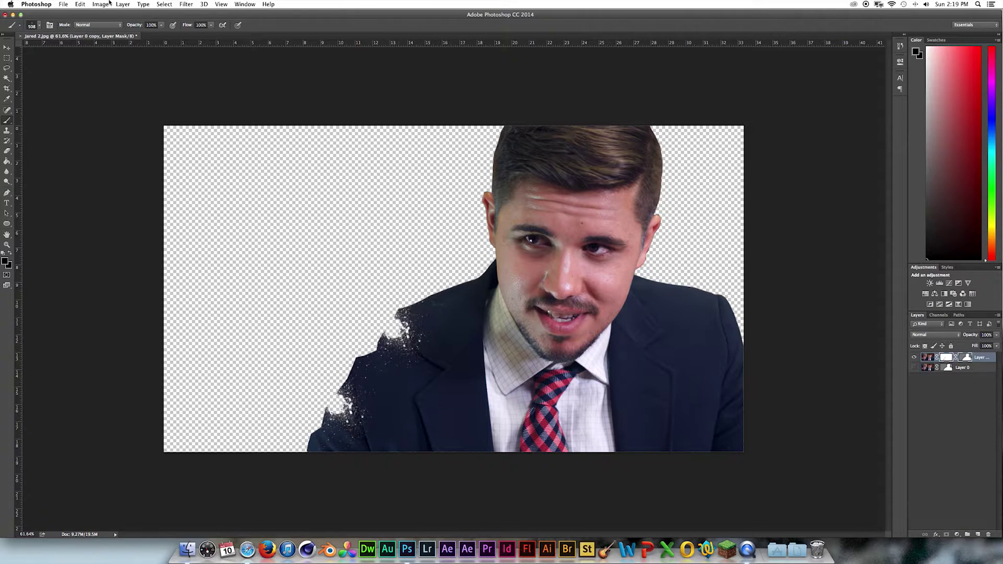
Switch to another splatter brush at 1400 px and stamp the mask beside the head and both jacket shoulders
click(39, 25)
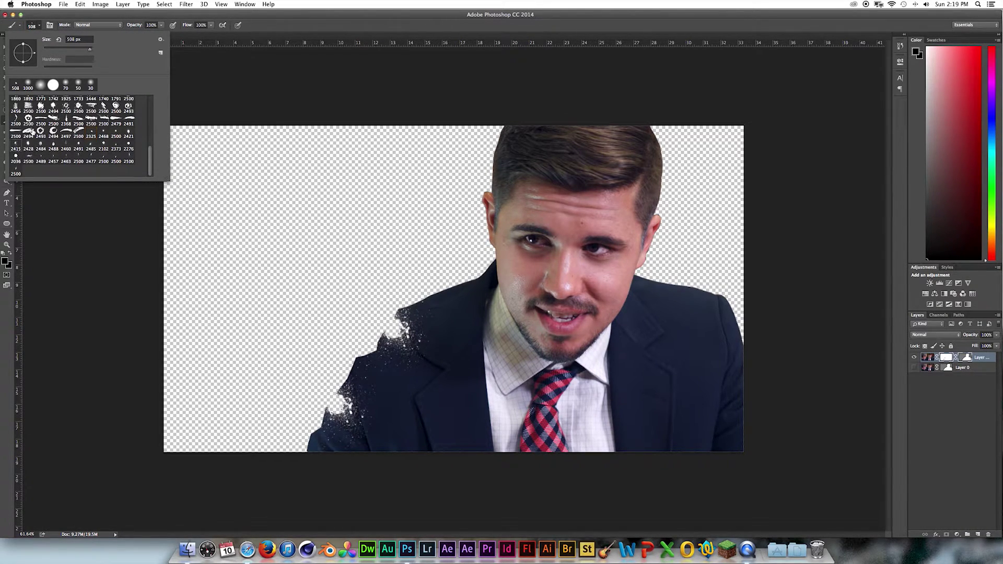
key(period)
click(79, 39)
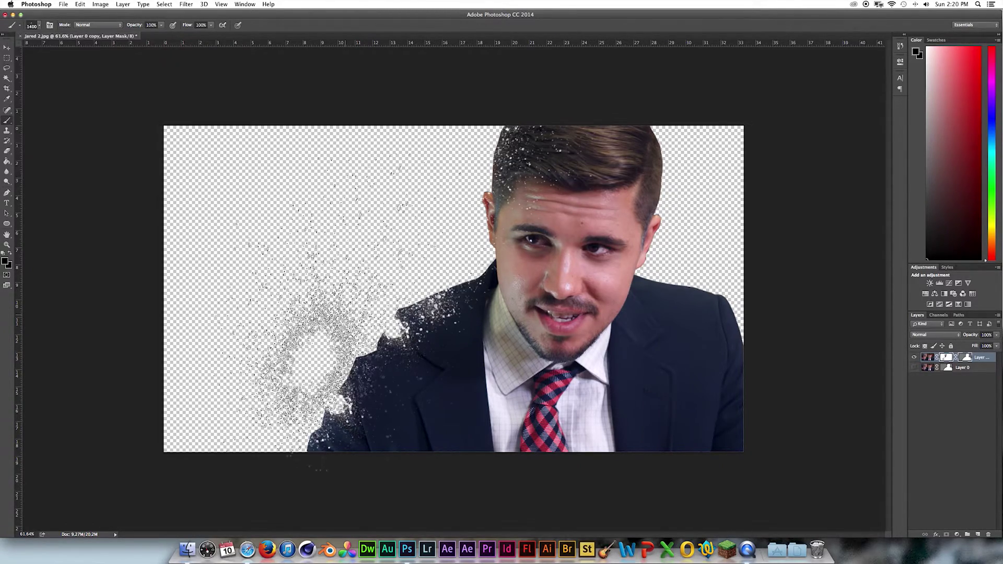
click(387, 230)
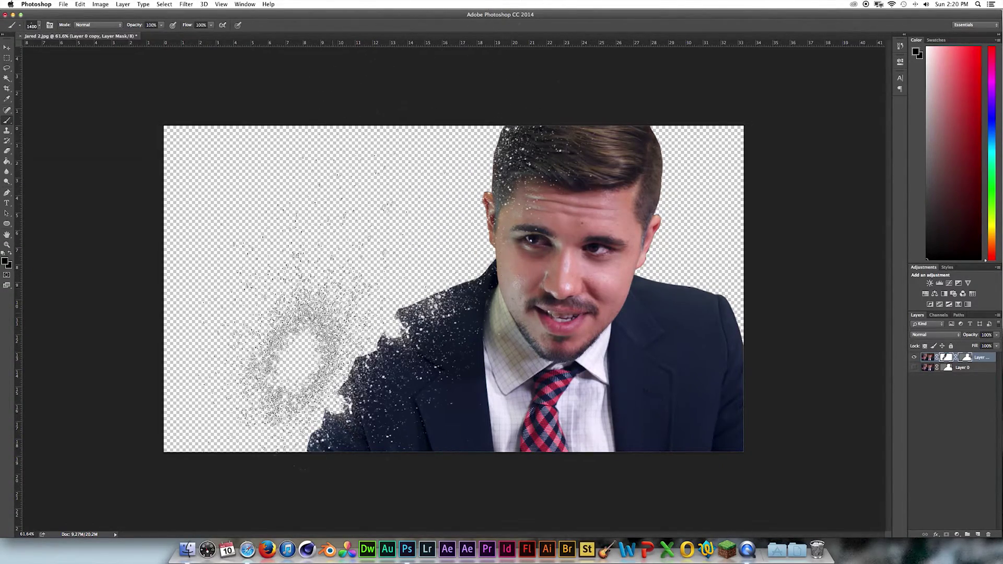
click(741, 267)
Stamp the mask with the 2489 splatter brush at 1040 px along both jacket edges and beside the ear
click(39, 25)
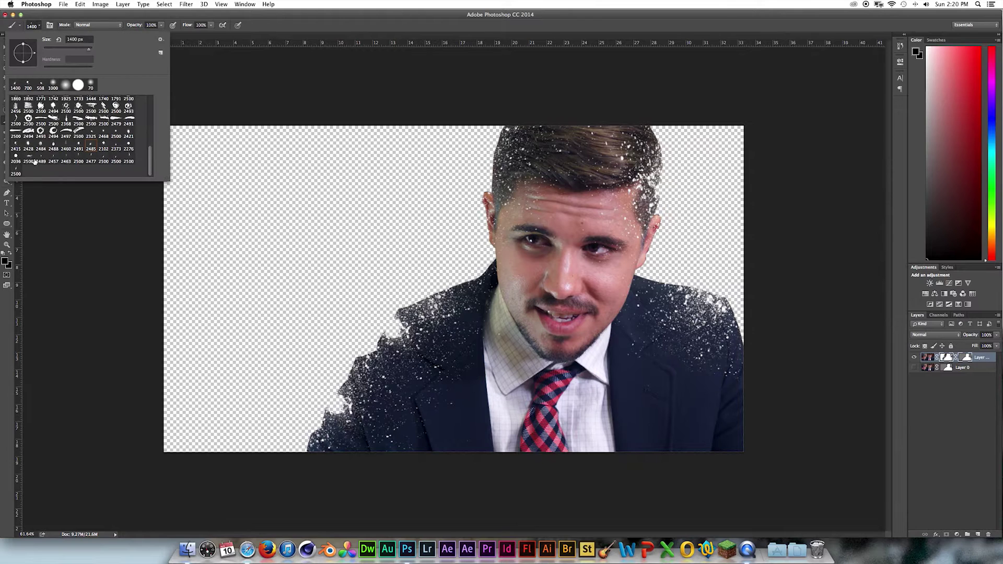
click(41, 159)
drag(90, 51, 87, 51)
click(461, 303)
click(493, 235)
click(314, 441)
click(365, 357)
click(403, 308)
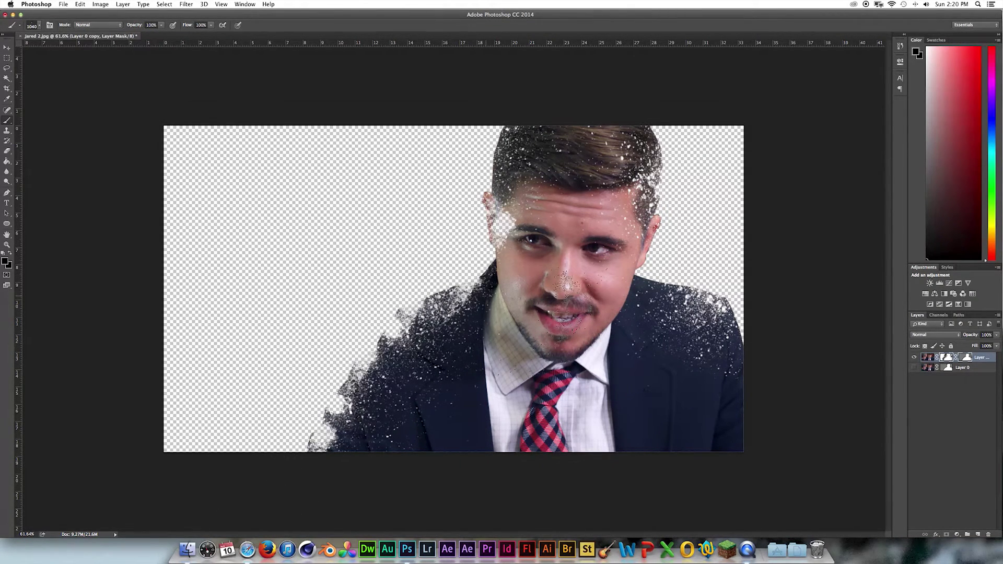
click(744, 387)
click(679, 286)
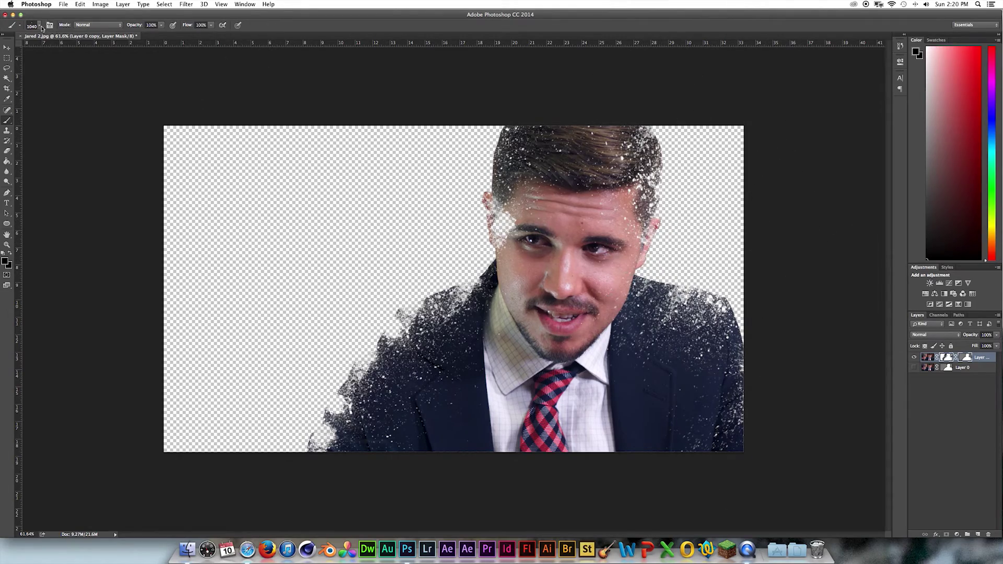
Break up the hair, shoulders, sleeve and neck edges further on the mask with a 2500 splatter brush reduced to 1300 px
click(39, 25)
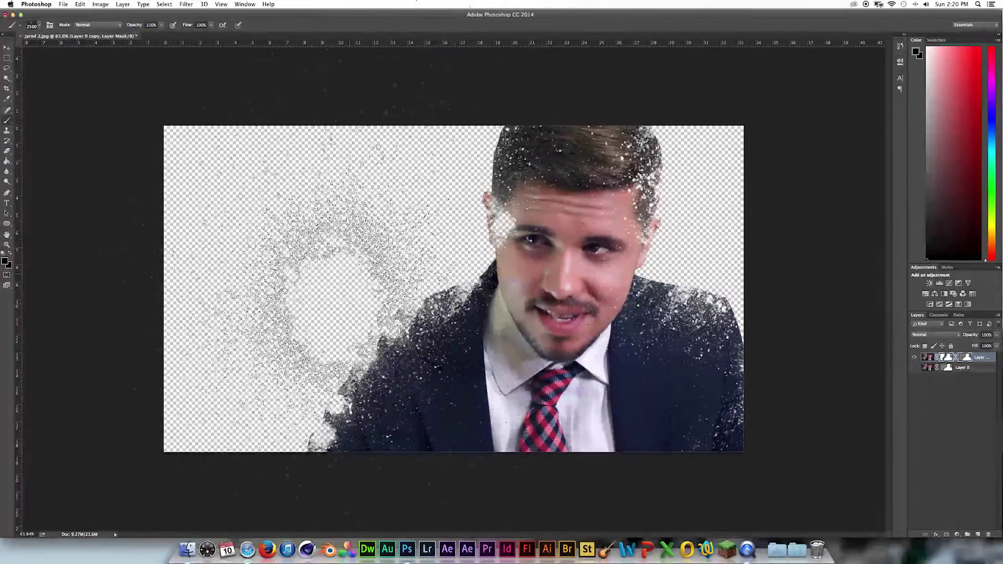
key([)
key([)
key([)
key([)
click(463, 157)
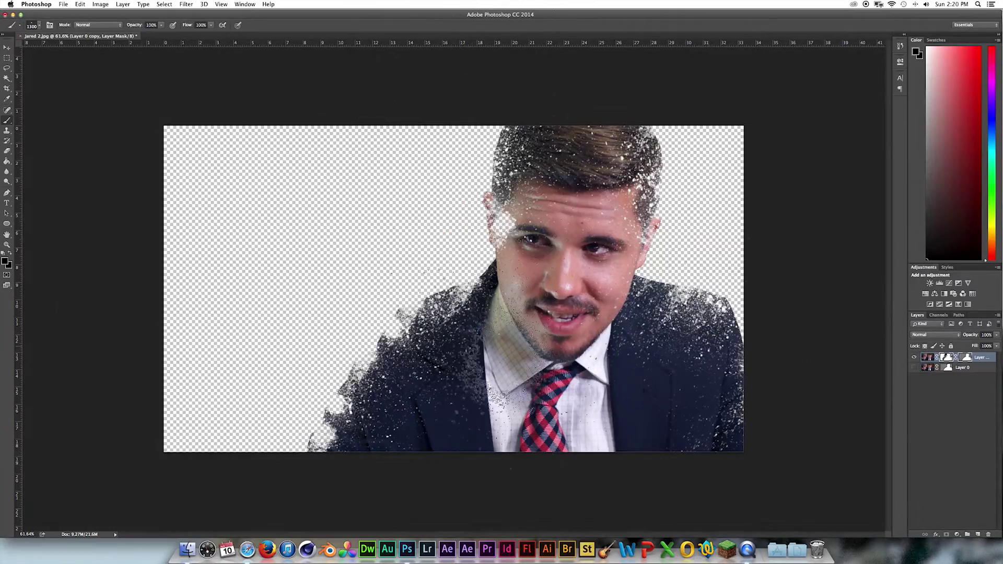
click(746, 328)
click(320, 417)
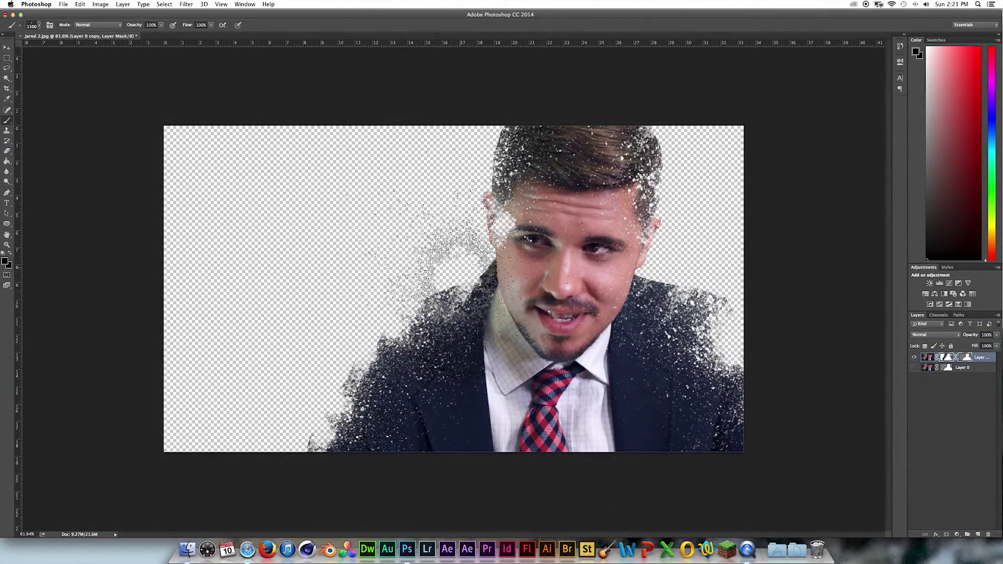
click(452, 279)
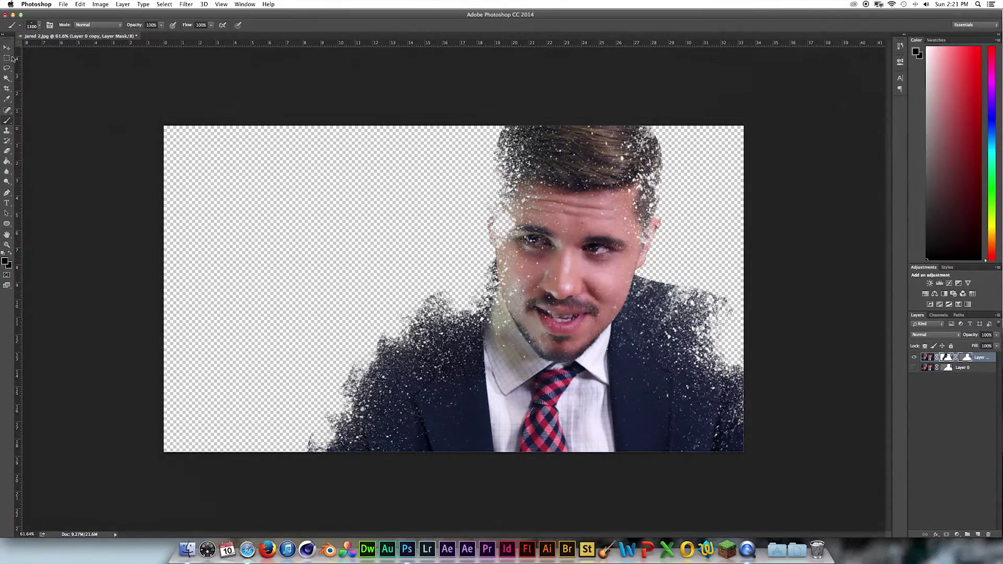
key(v)
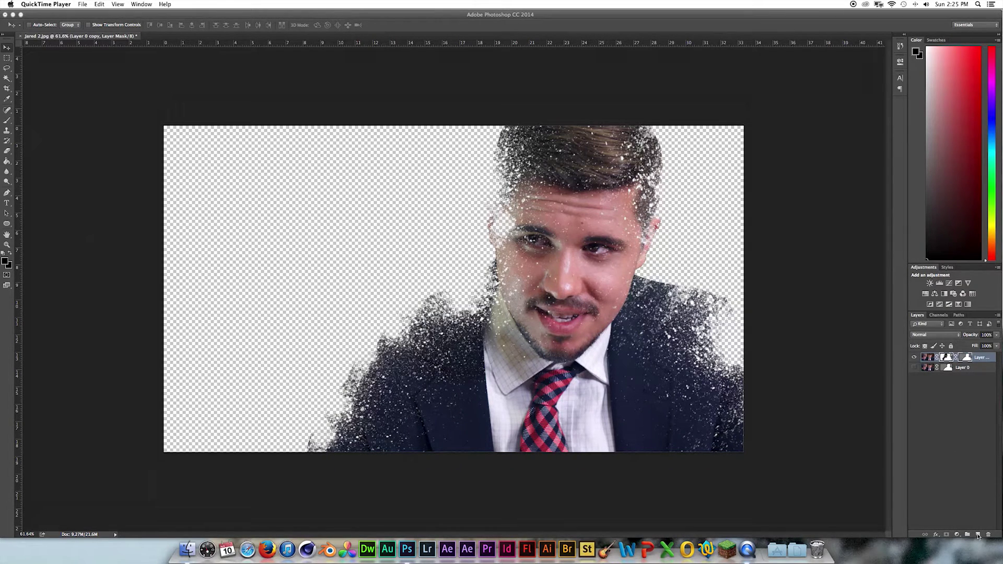
Create a new empty layer above the masked copy and make white the foreground color
click(978, 535)
click(978, 535)
key(x)
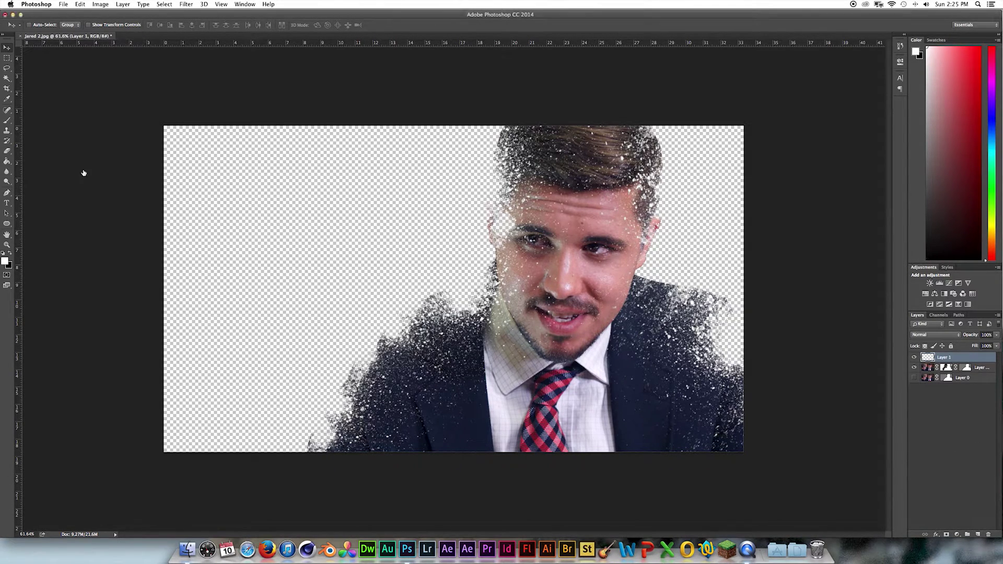
Stamp a white splatter near the neck and shoulder on the image's left side using the 2325 brush at 1200 px
click(7, 120)
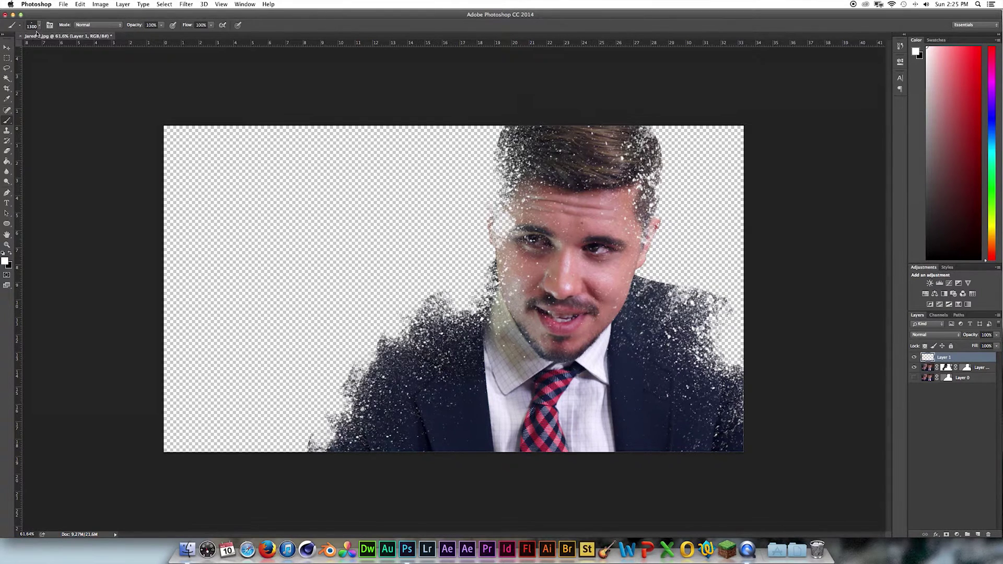
click(38, 26)
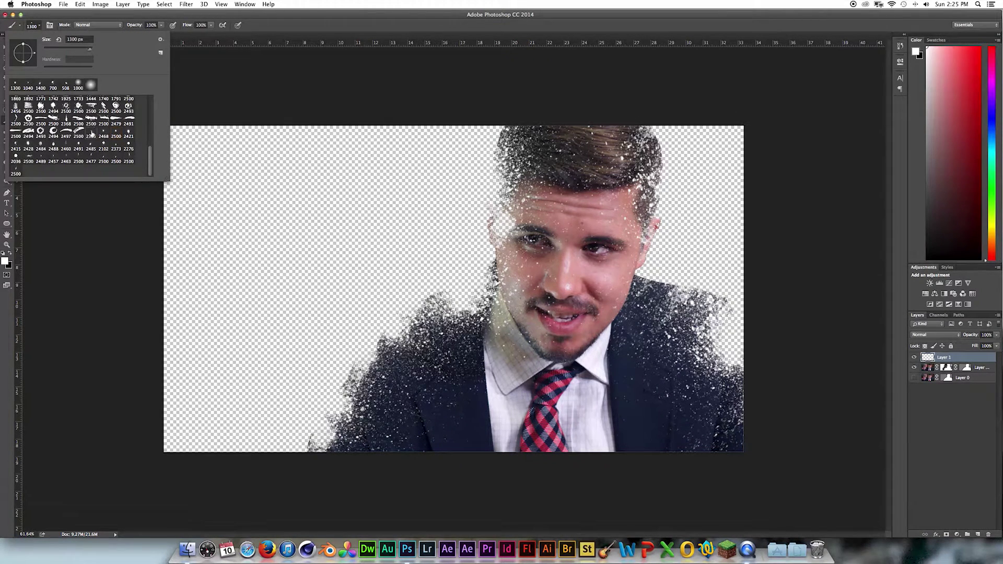
double_click(91, 131)
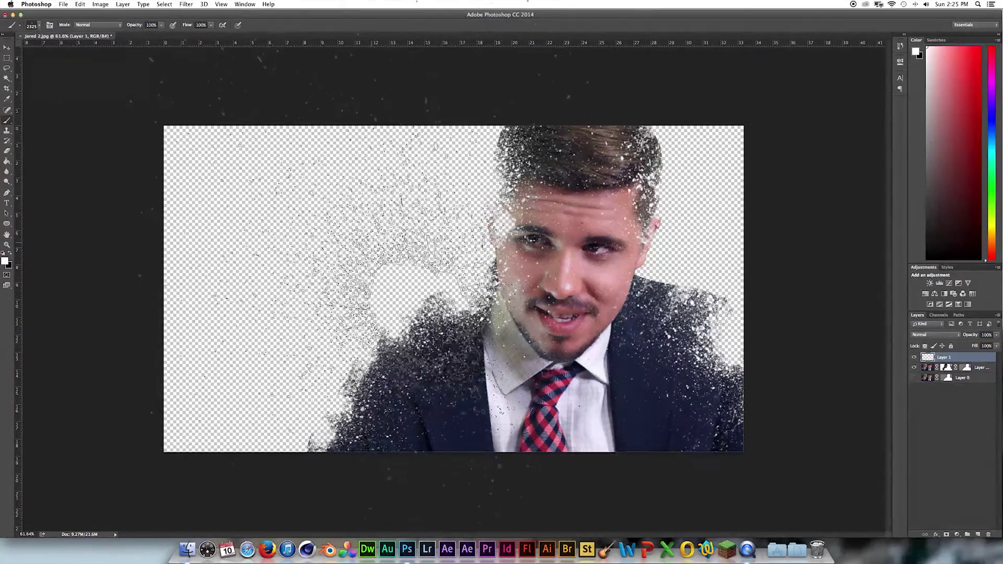
key(bracketleft)
key(bracketleft)
key(bracketleft)
key(bracketleft)
key(bracketleft)
key(bracketleft)
key(bracketleft)
key(bracketleft)
key(bracketleft)
key(bracketleft)
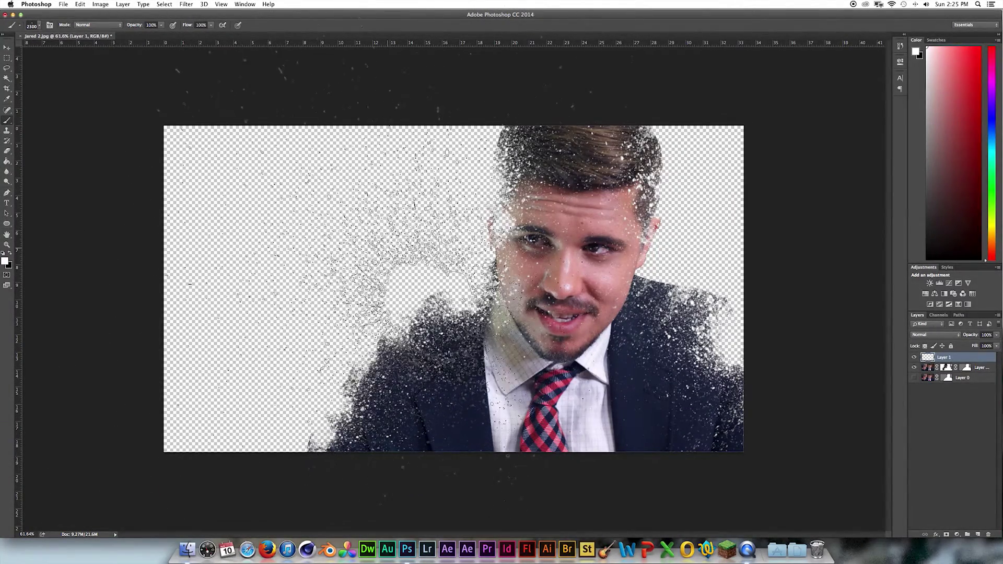
key(bracketleft)
key(bracketleft)
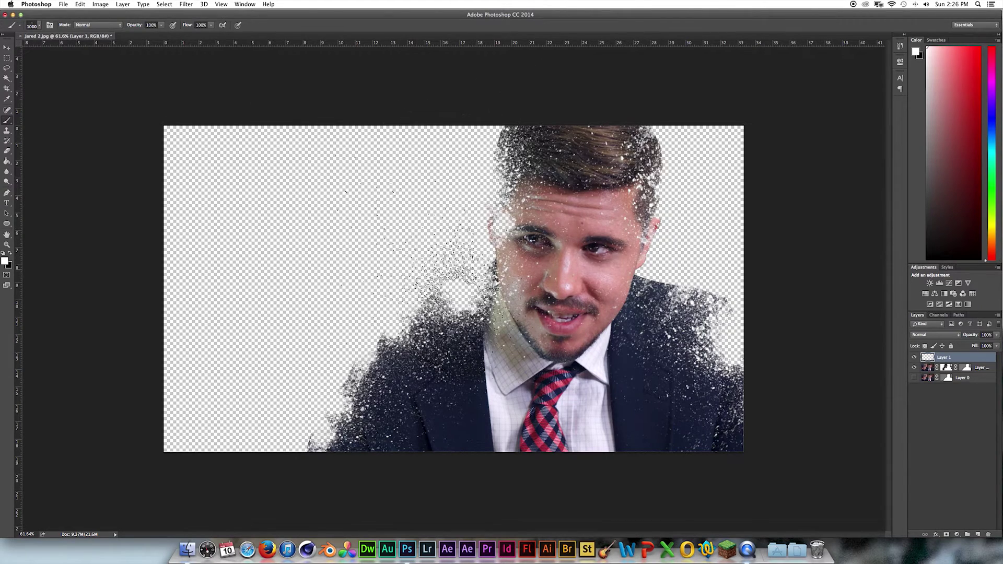
click(434, 287)
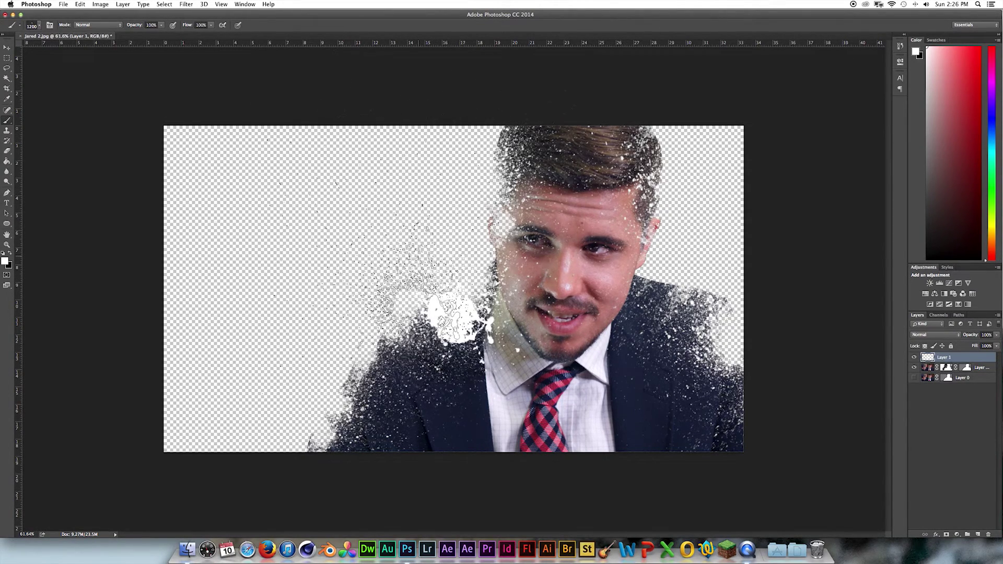
Stamp a white splatter over the jacket sleeve on the image's left side using another splatter brush reduced to 1300 px
click(40, 26)
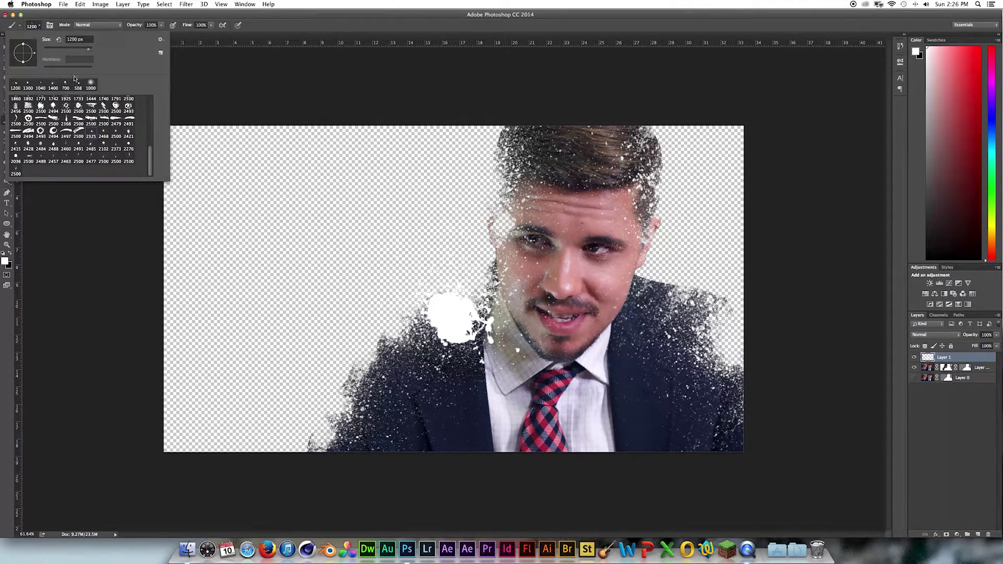
click(104, 134)
click(350, 24)
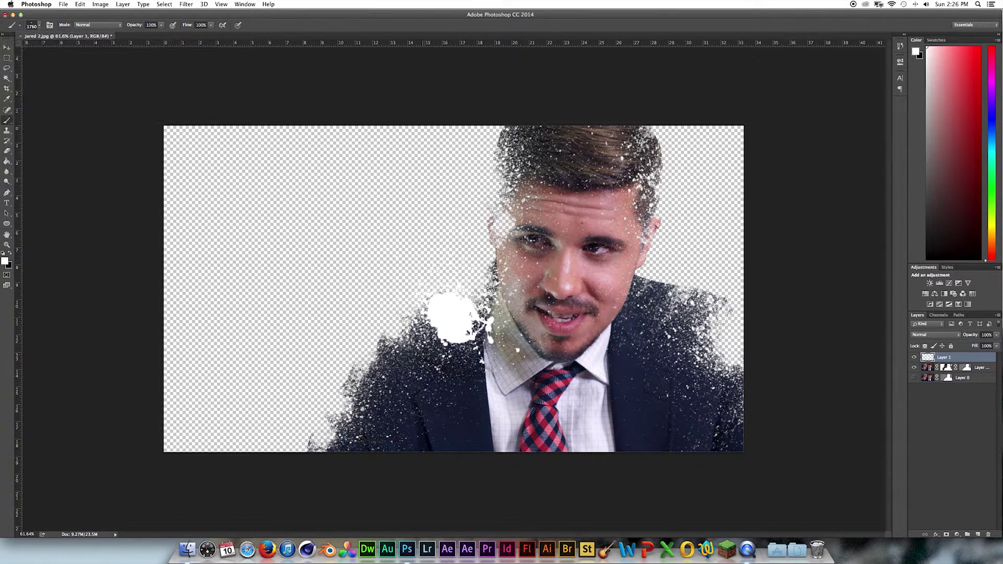
drag(334, 387, 335, 389)
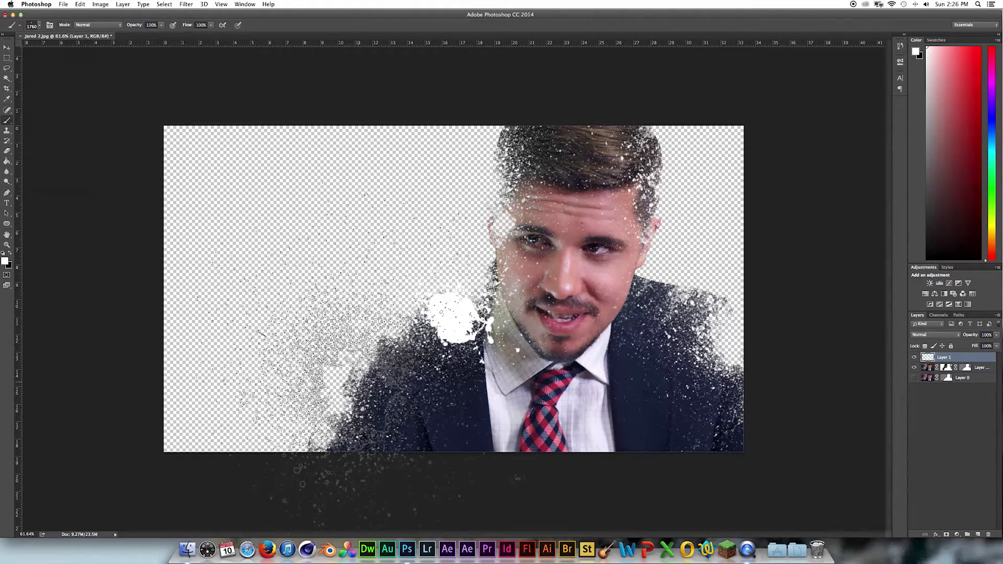
key(bracketleft)
Stamp small white splatters on the shoulder and jacket edge on the image's right side with the brush reduced to 600 px
key(bracketleft)
key(bracketleft)
key(bracketleft)
key(bracketleft)
key(bracketleft)
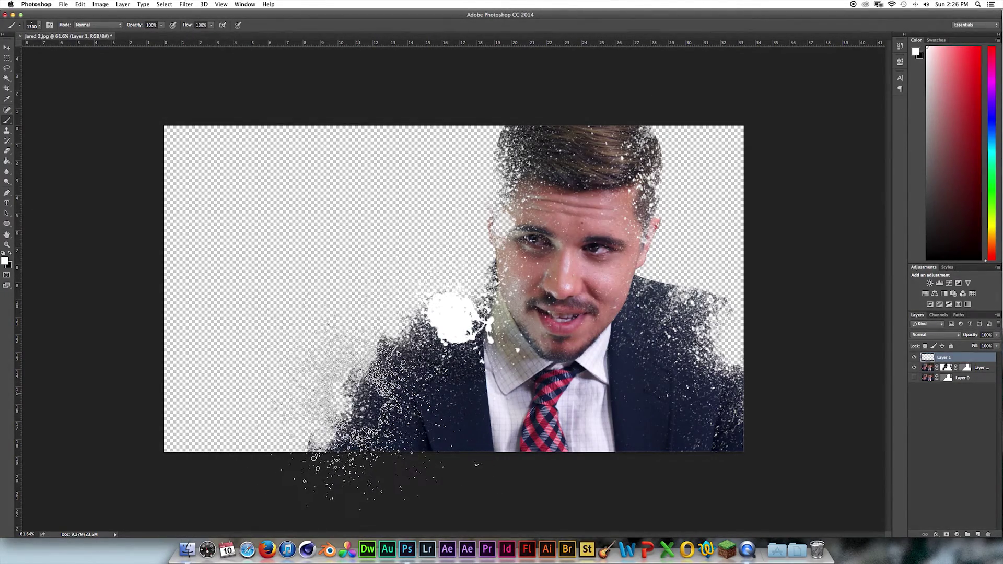
click(360, 402)
key(bracketleft)
key(bracketleft)
key(bracketleft)
key(bracketleft)
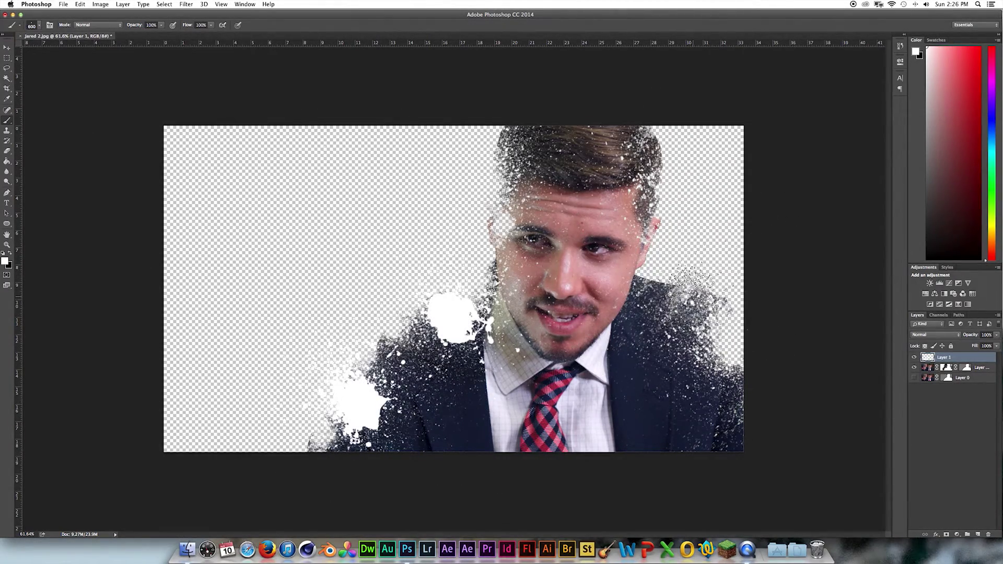
click(683, 295)
click(738, 368)
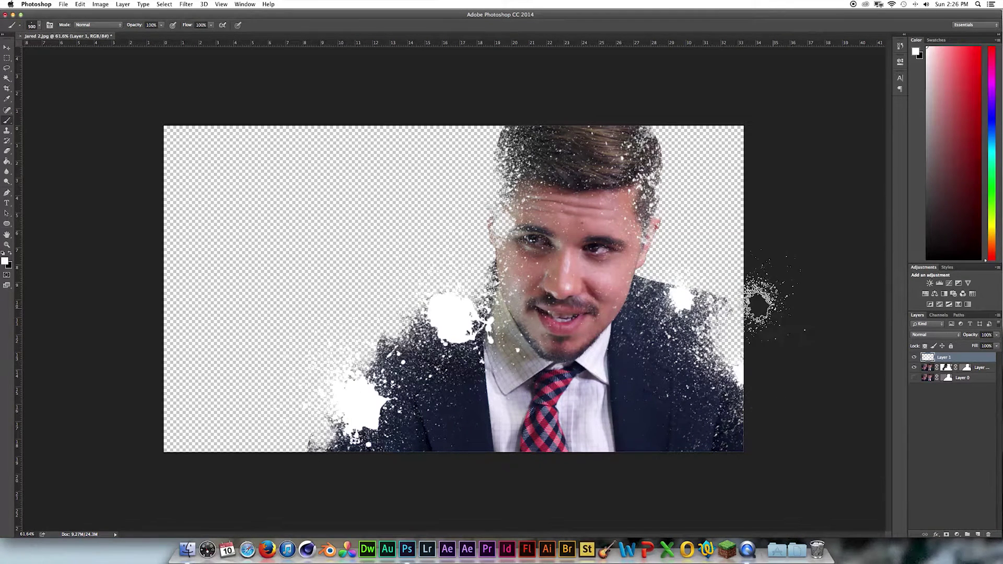
click(41, 26)
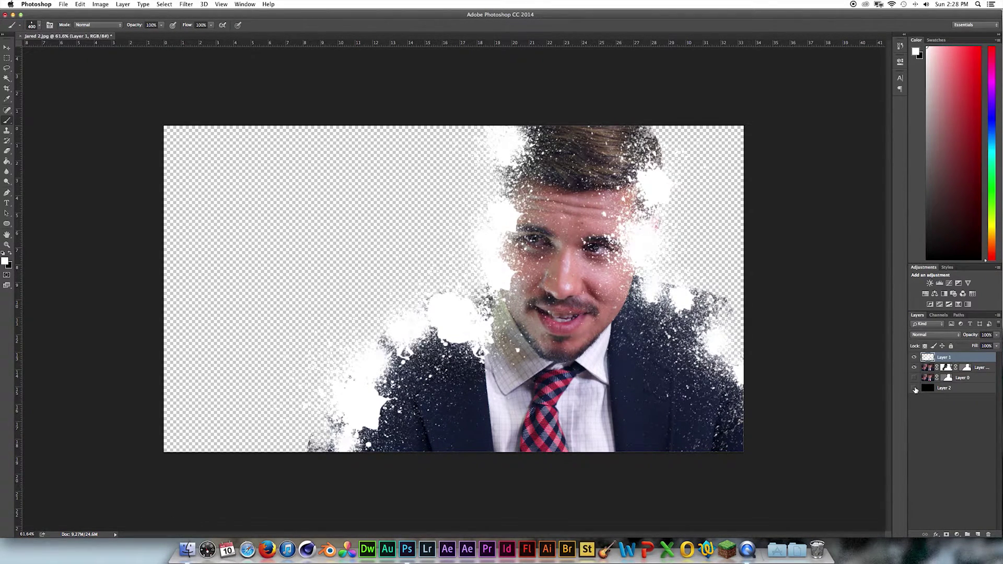
Show the black Layer 2 and stamp a black splatter over the left-side jacket sleeve on the Layer 0 copy's layer mask
click(915, 388)
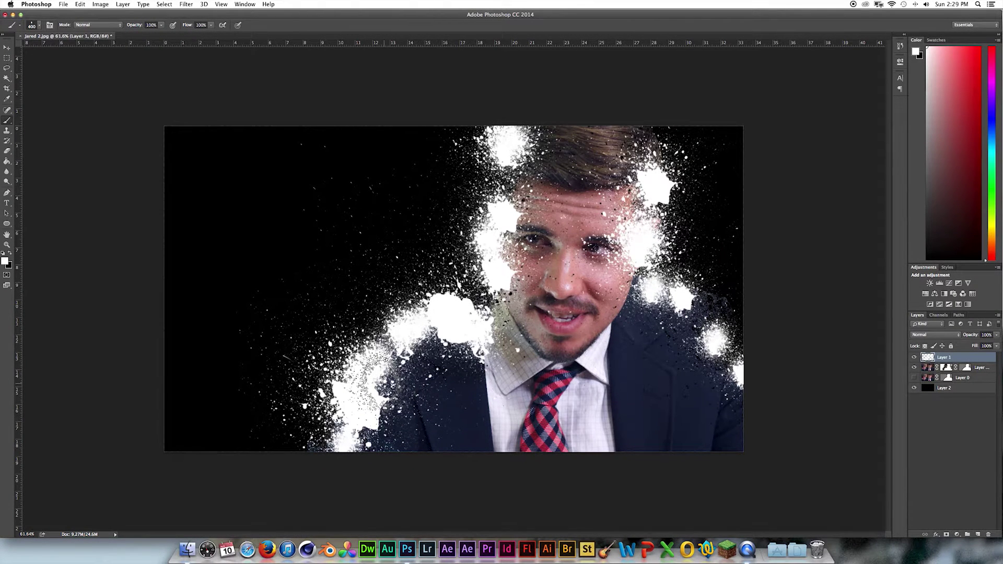
click(983, 369)
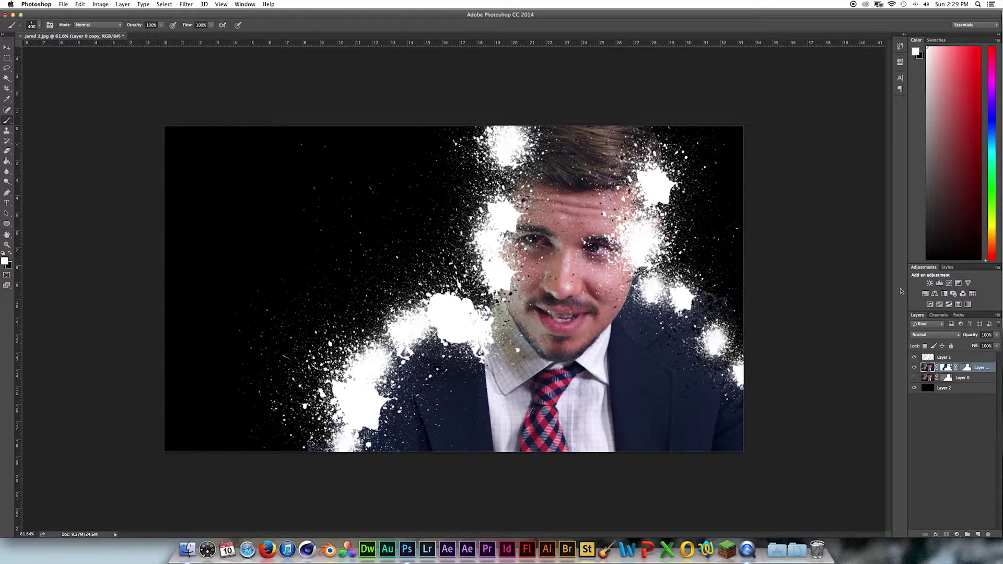
click(946, 368)
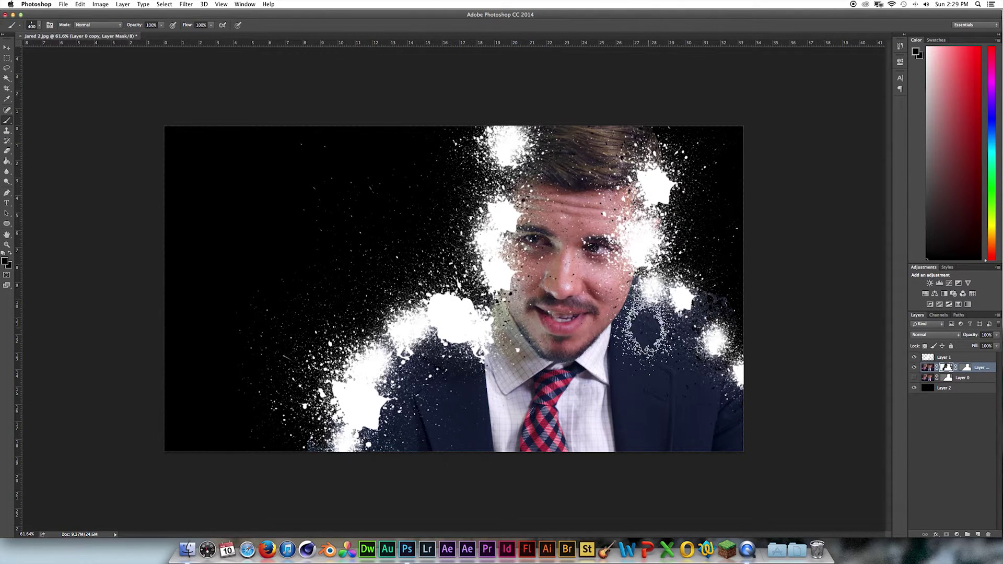
click(417, 400)
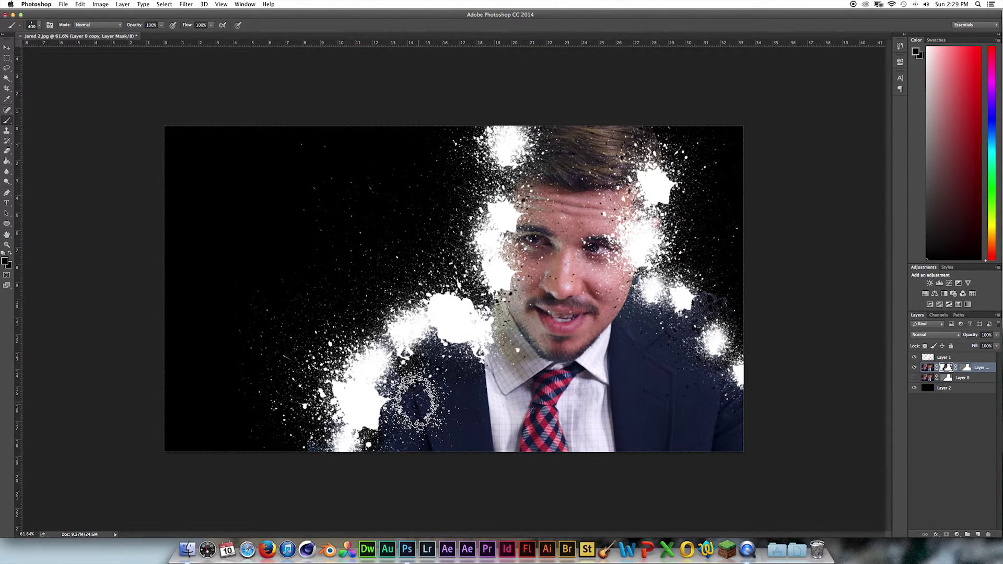
Hide the black Layer 2 and break up the hair, sleeve and shirt collar on the mask with the 400 px splatter brush
click(915, 388)
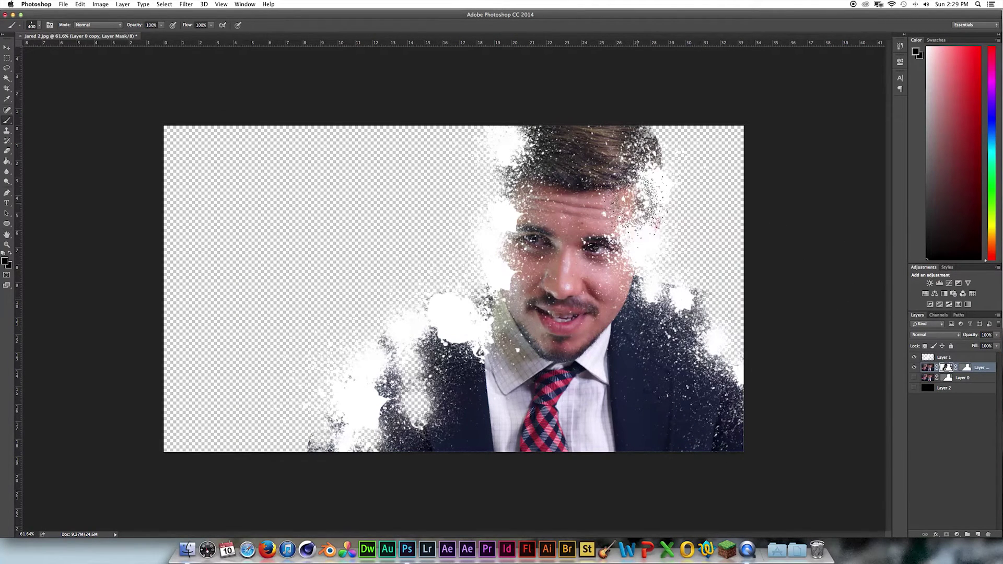
click(651, 146)
click(543, 124)
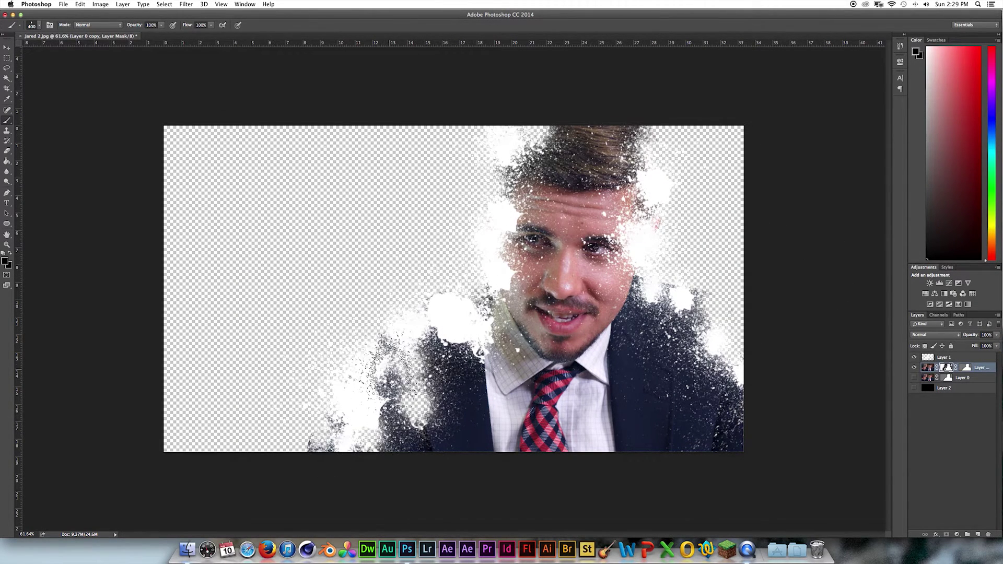
click(390, 375)
click(497, 323)
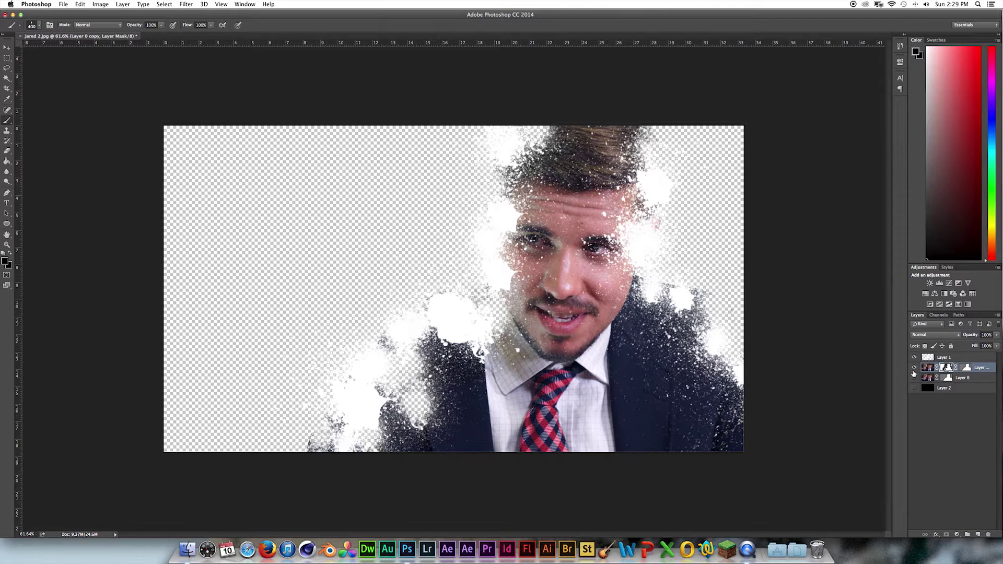
Compare the splattered cutout with and without the black Layer 2 behind it
click(914, 375)
click(915, 389)
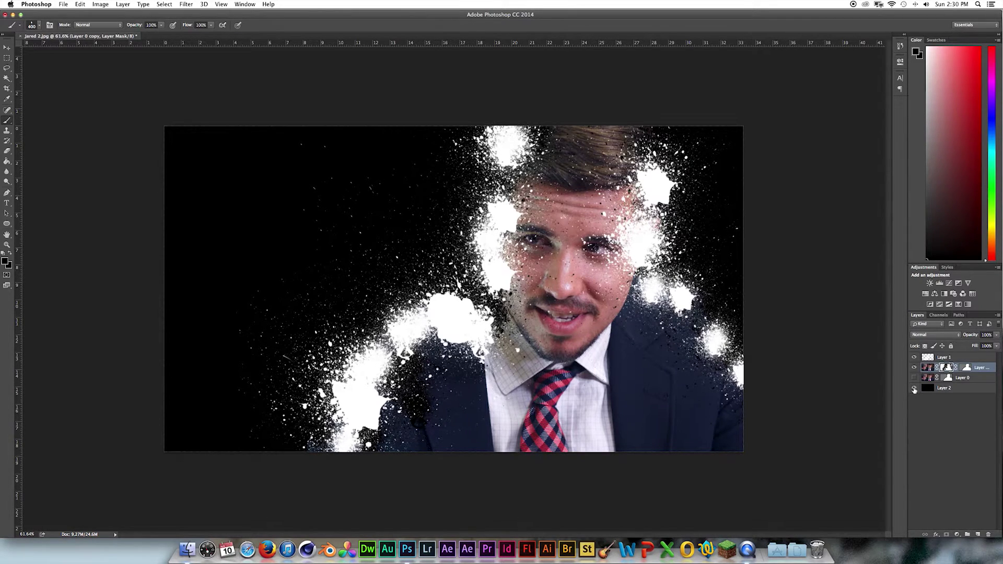
click(914, 389)
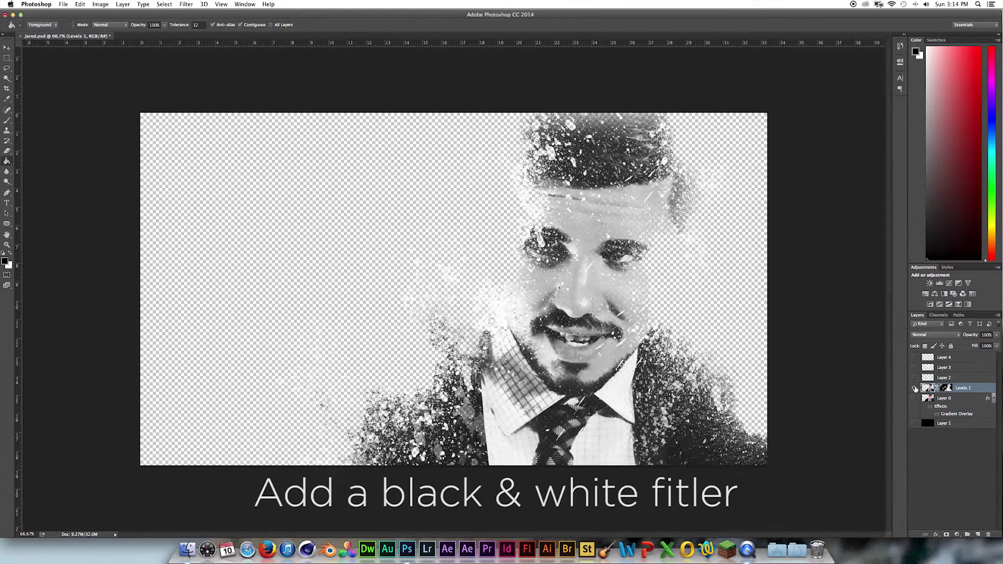
Open the Save for Web export for the black-and-white version of the splattered portrait
click(64, 4)
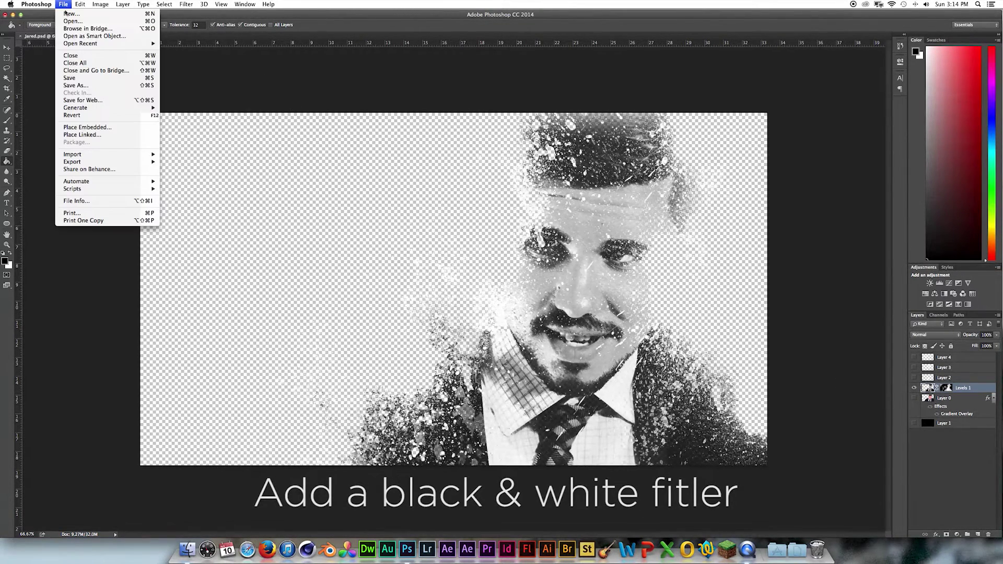
click(95, 100)
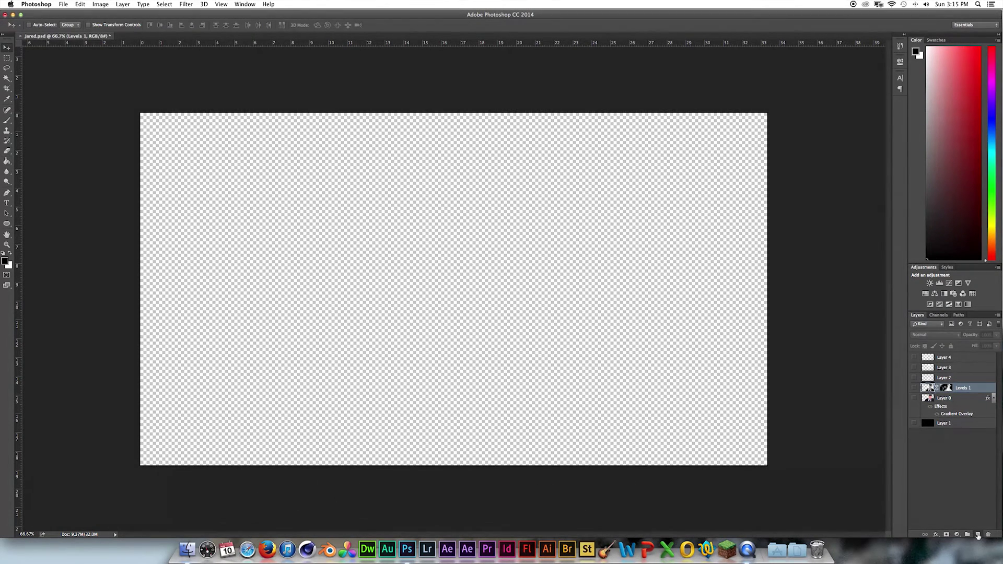
Create a new empty layer above Levels 1 and stamp a white (ffffff) splatter near the canvas center with the 800 px brush
click(978, 535)
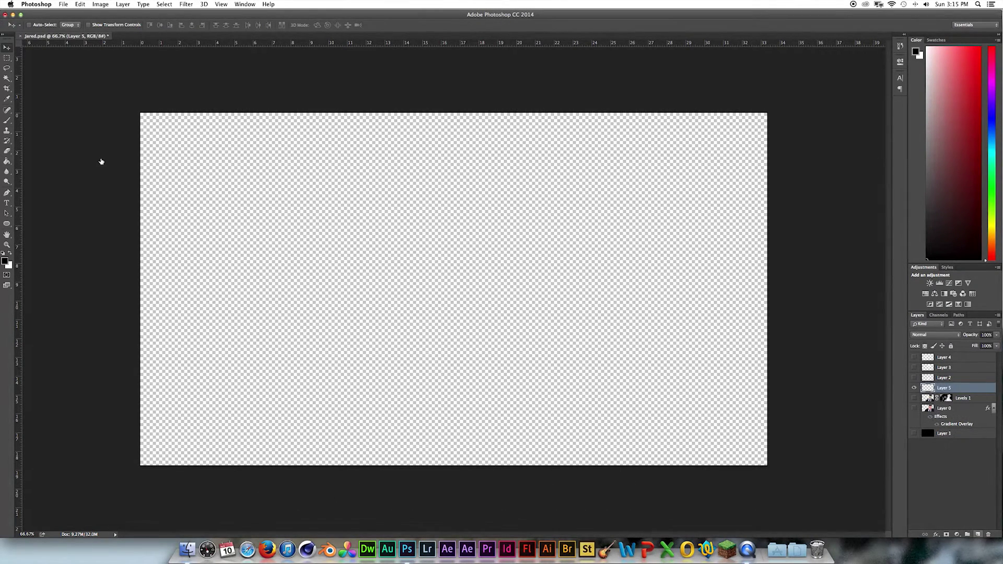
click(8, 121)
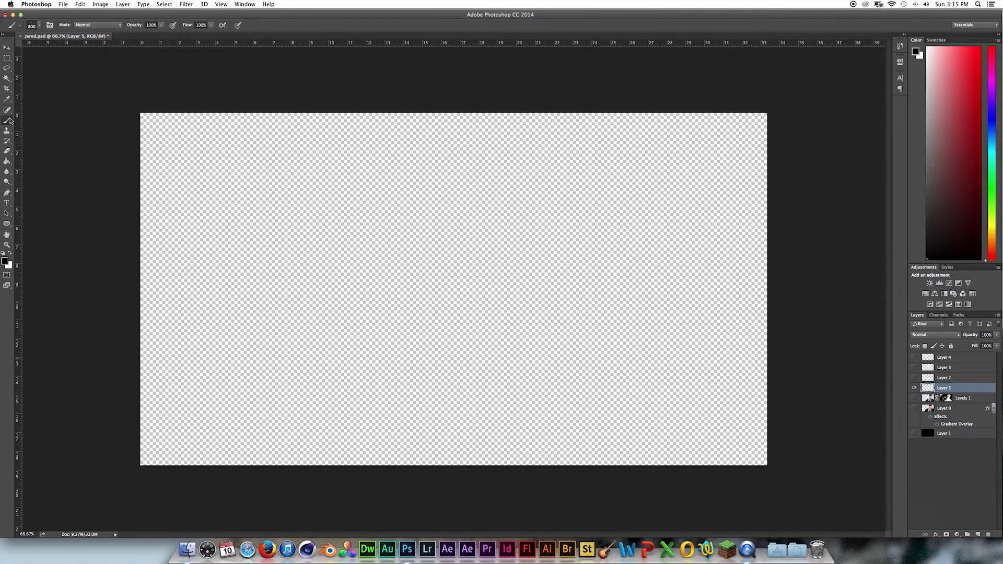
click(5, 261)
drag(692, 353, 581, 301)
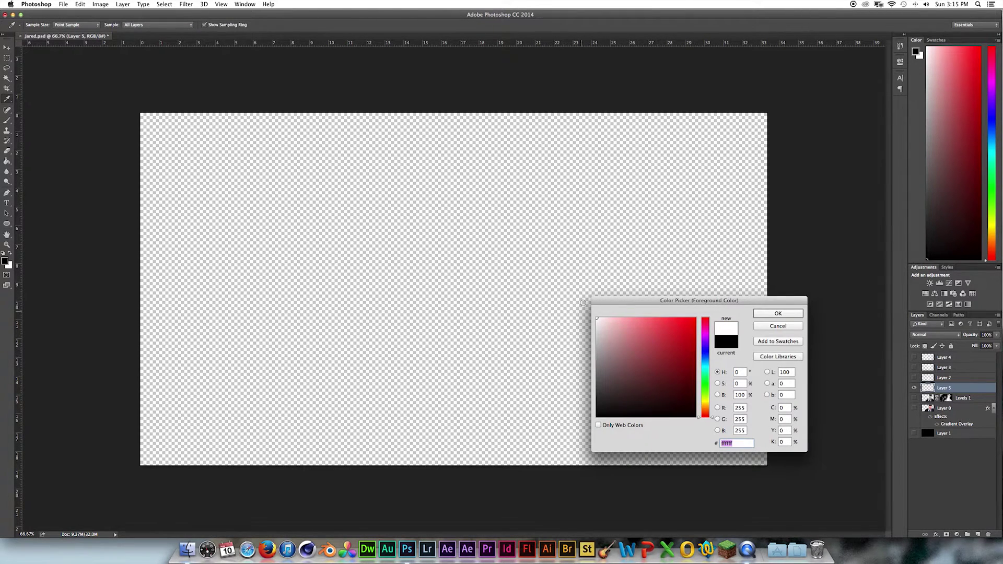
click(778, 314)
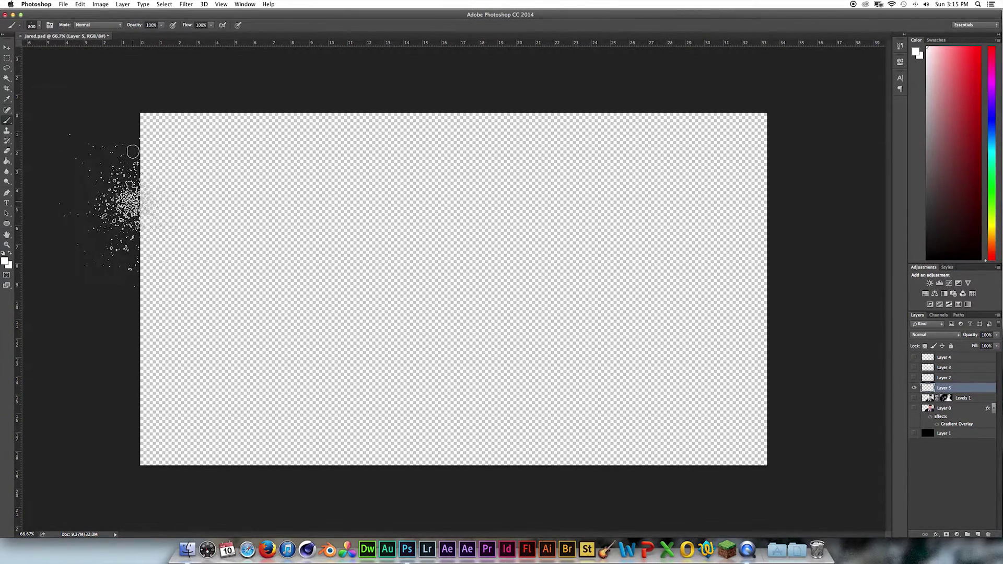
click(435, 220)
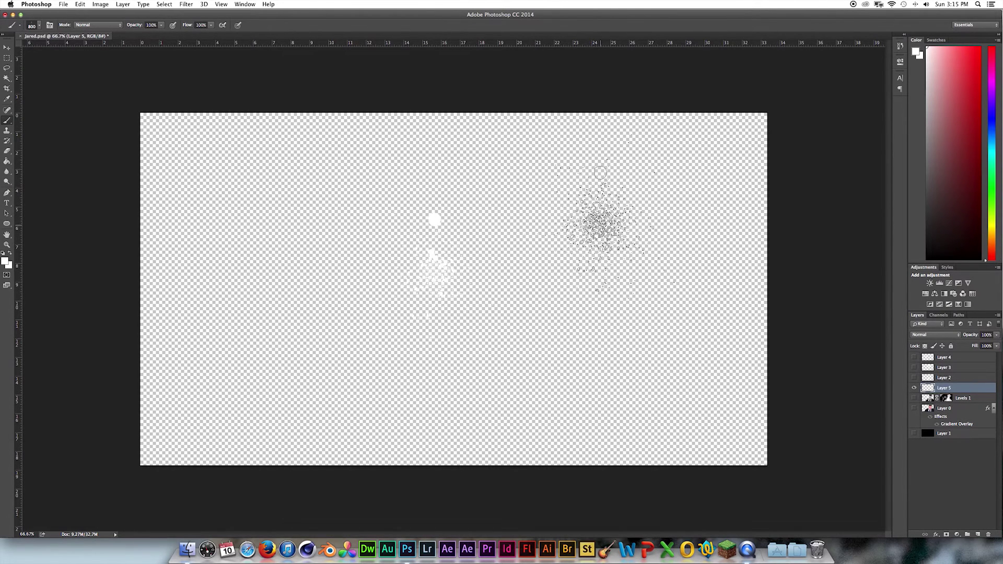
Check the new white splatter against the black Layer 1 background
click(914, 434)
drag(423, 219, 412, 218)
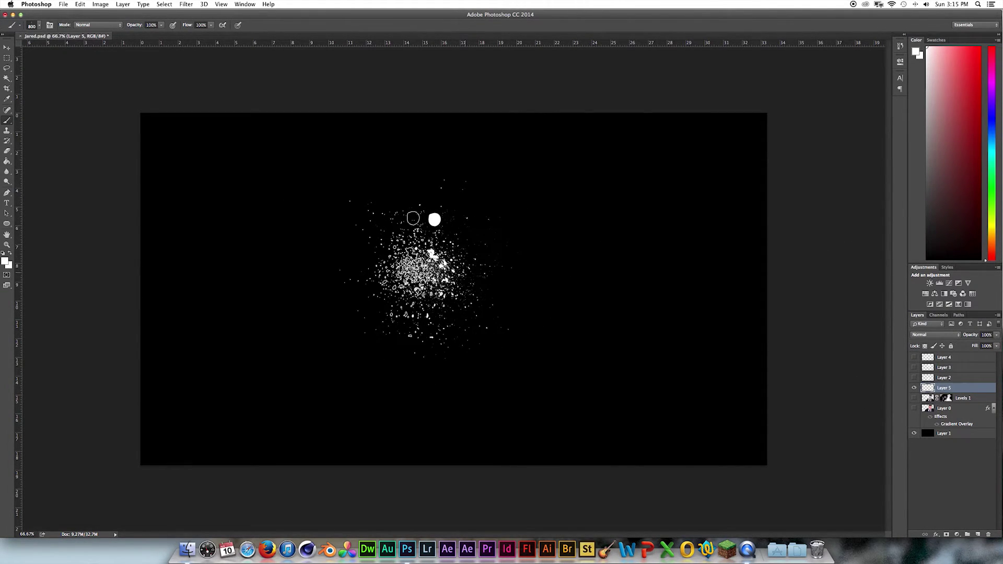
click(914, 434)
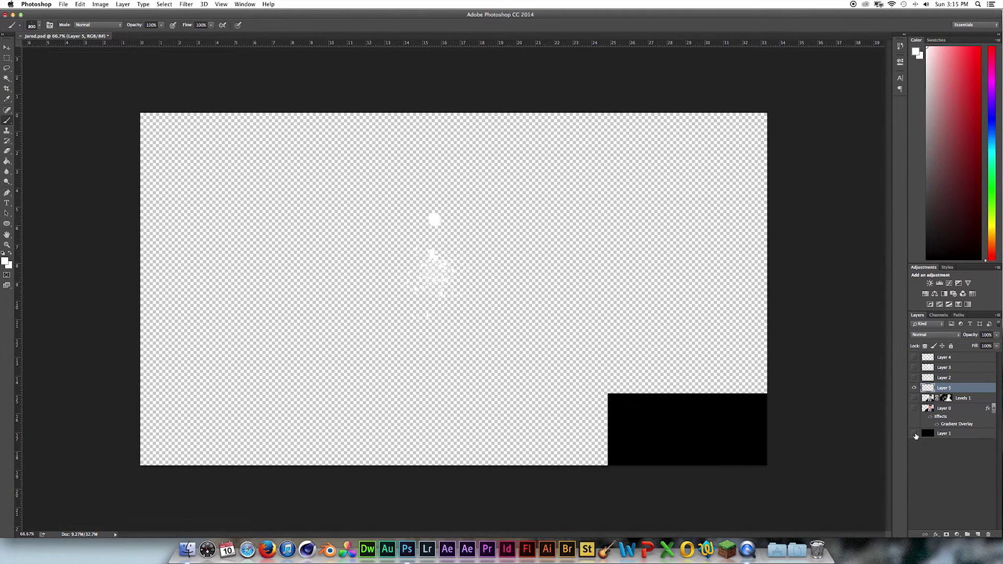
Hide Layer 5, show the black Layer 1 and preview the splatters on Layers 2, 3 and 4 one at a time
click(914, 388)
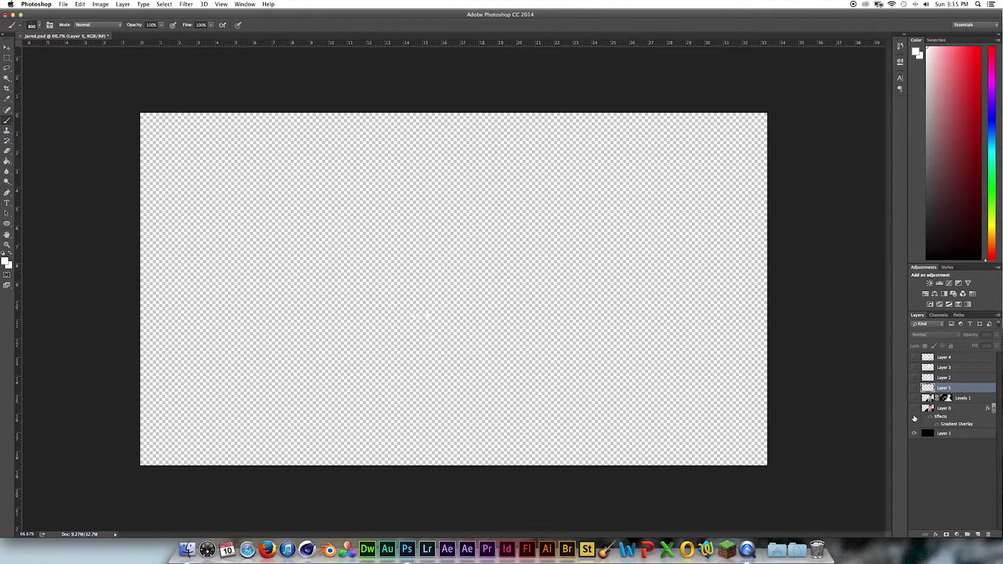
click(914, 433)
click(915, 377)
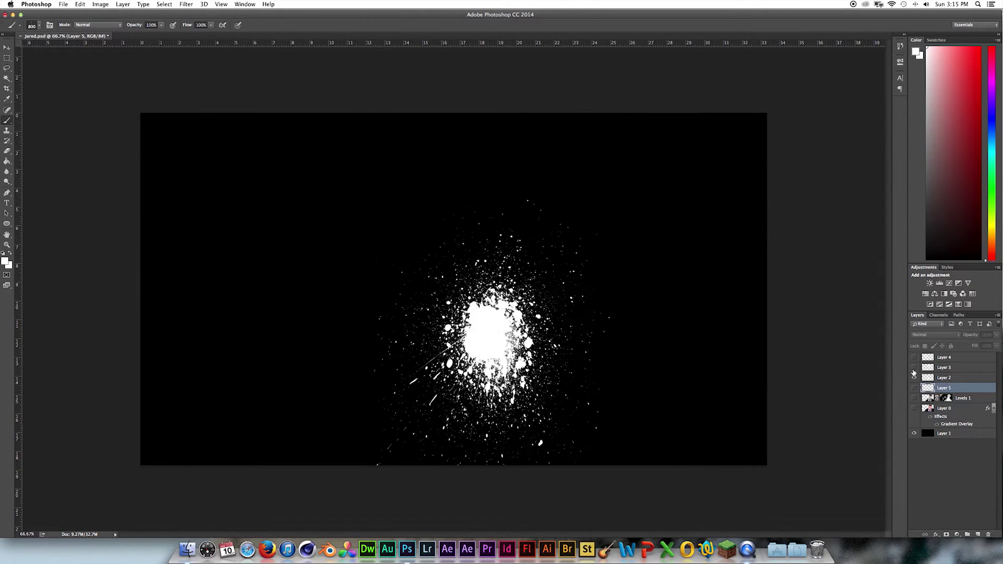
click(914, 378)
click(914, 367)
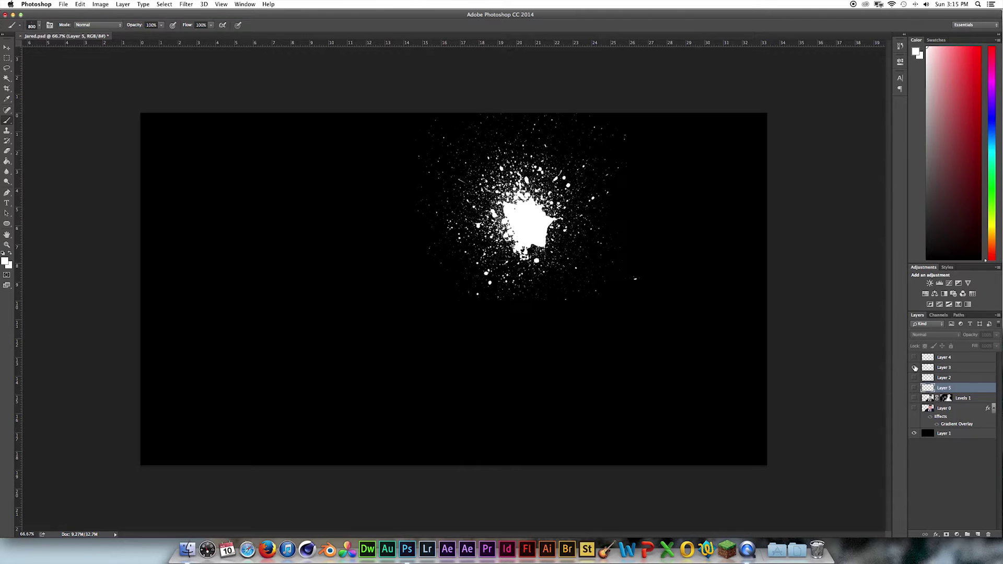
click(915, 368)
click(915, 357)
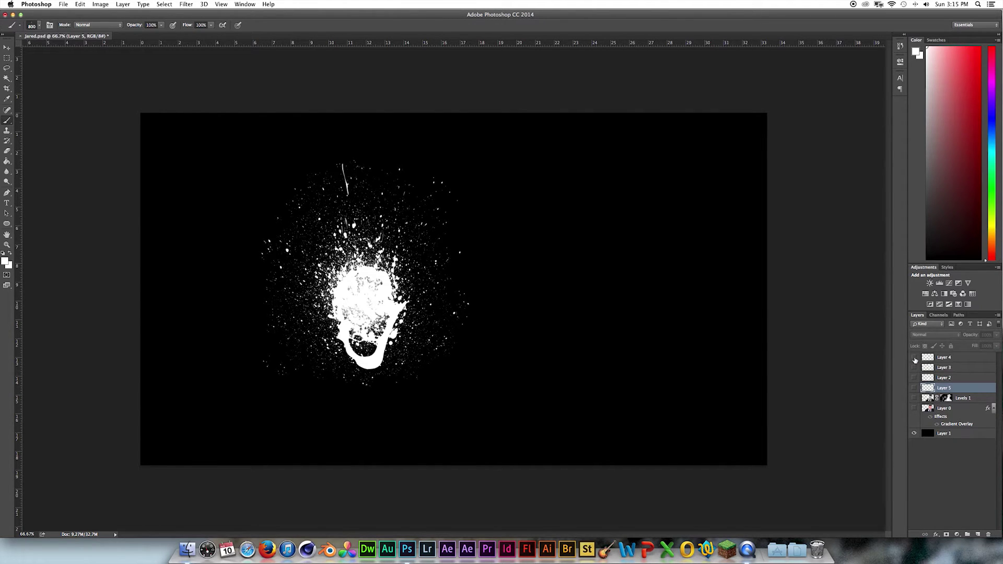
click(915, 359)
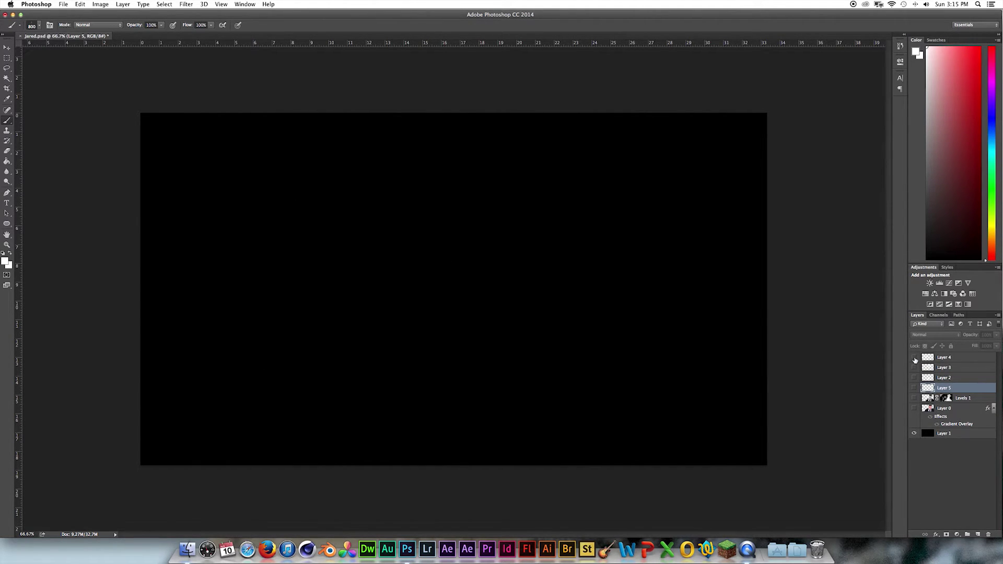